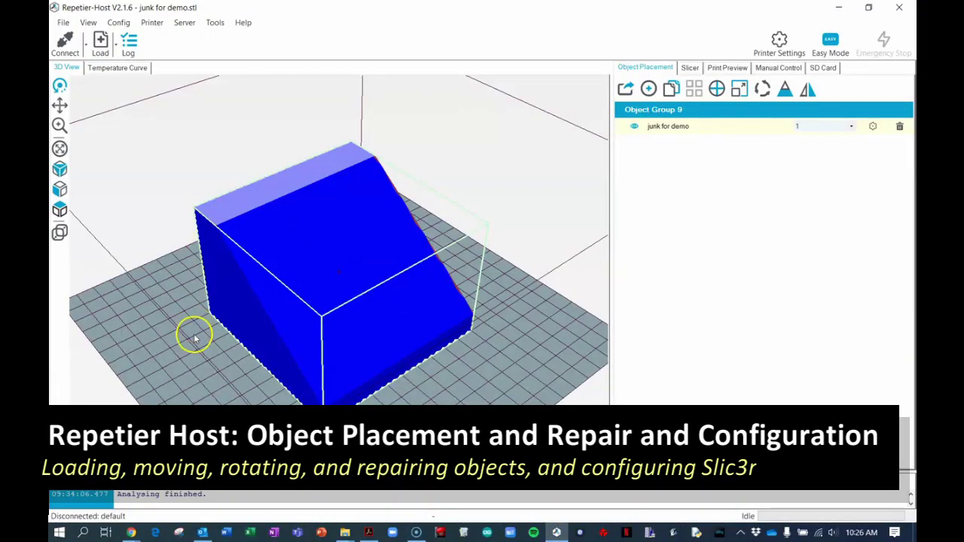
Delete the 'junk for demo' object so the bed and object list are empty.
{"action": "mouse_move", "coordinate": [217, 351]}
{"action": "left_mouse_down"}
{"action": "mouse_move", "coordinate": [278, 329]}
{"action": "mouse_move", "coordinate": [216, 338]}
{"action": "mouse_move", "coordinate": [219, 346]}
{"action": "left_mouse_up"}
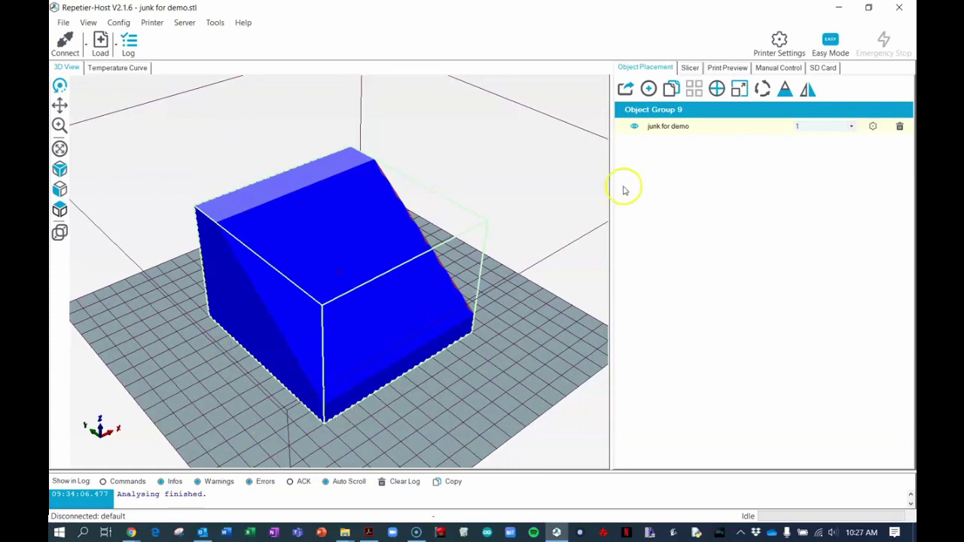
{"action": "left_click", "coordinate": [900, 127]}
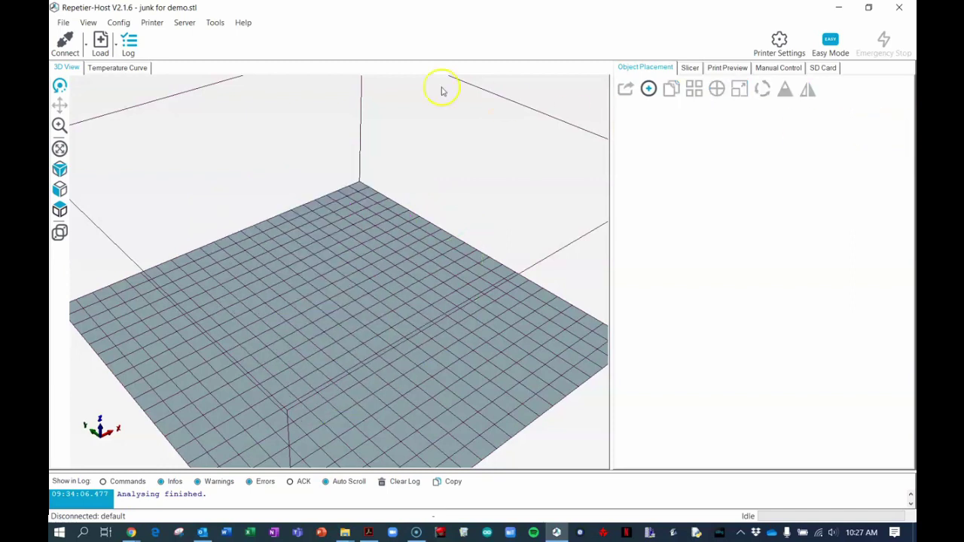
Import table demo.stl onto the print bed and zoom in on the table.
{"action": "left_click", "coordinate": [101, 43]}
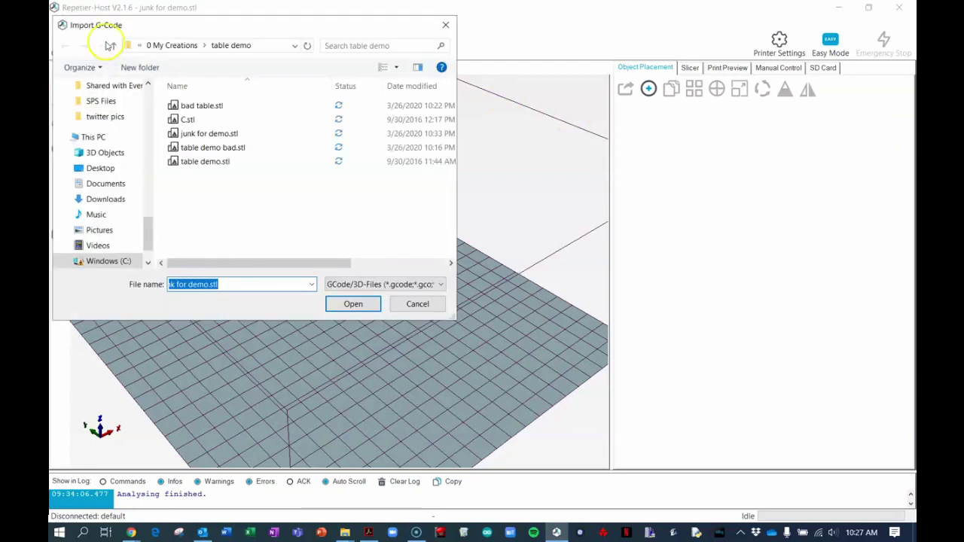
{"action": "left_click", "coordinate": [197, 163]}
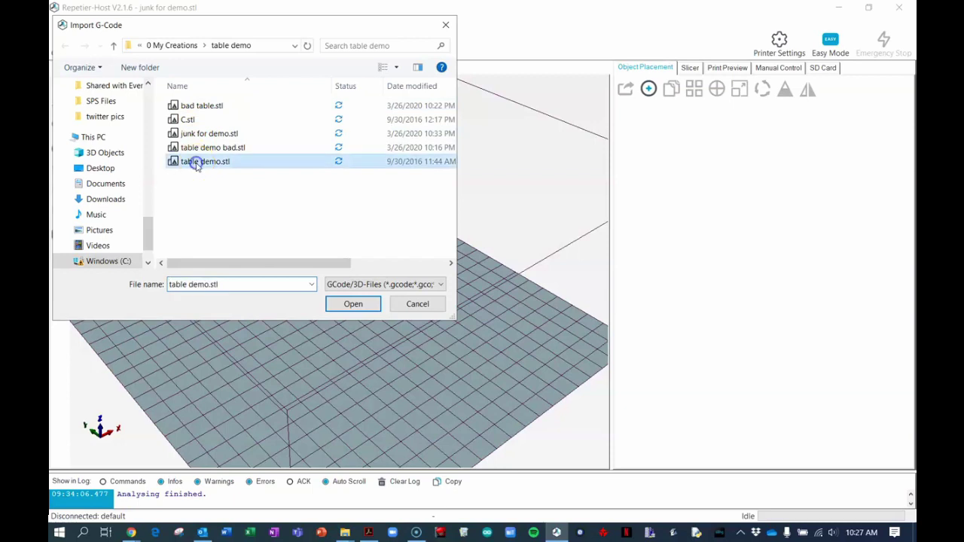
{"action": "left_click", "coordinate": [353, 303]}
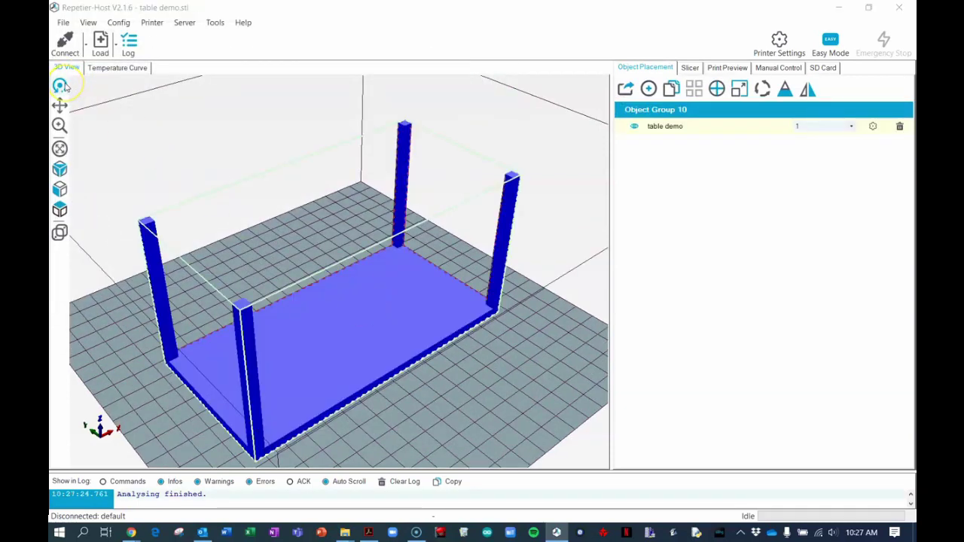
{"action": "left_click_drag", "start_coordinate": [346, 277], "coordinate": [404, 383]}
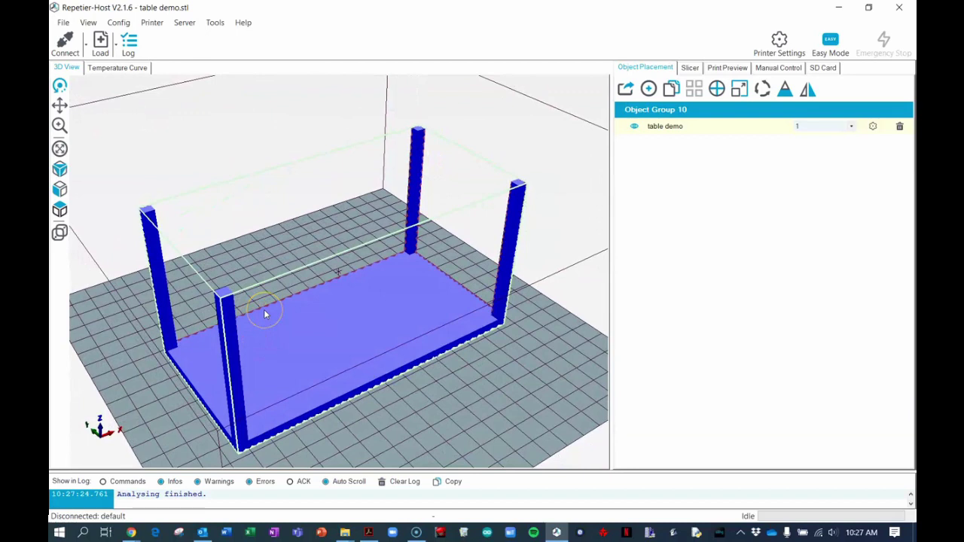
{"action": "scroll", "coordinate": [264, 309], "scroll_direction": "up", "scroll_amount": 5}
{"action": "scroll", "coordinate": [264, 310], "scroll_direction": "down", "scroll_amount": 4}
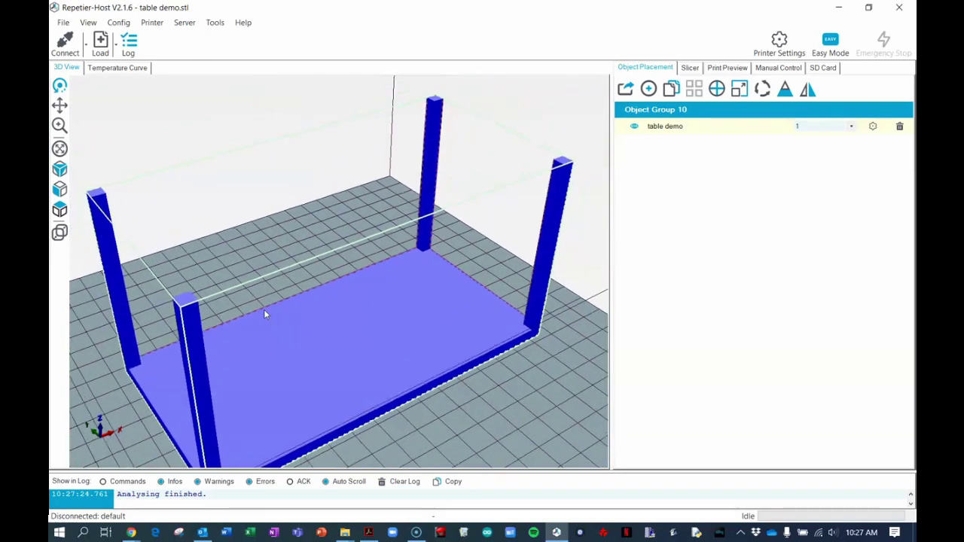
{"action": "scroll", "coordinate": [264, 314], "scroll_direction": "down", "scroll_amount": 3}
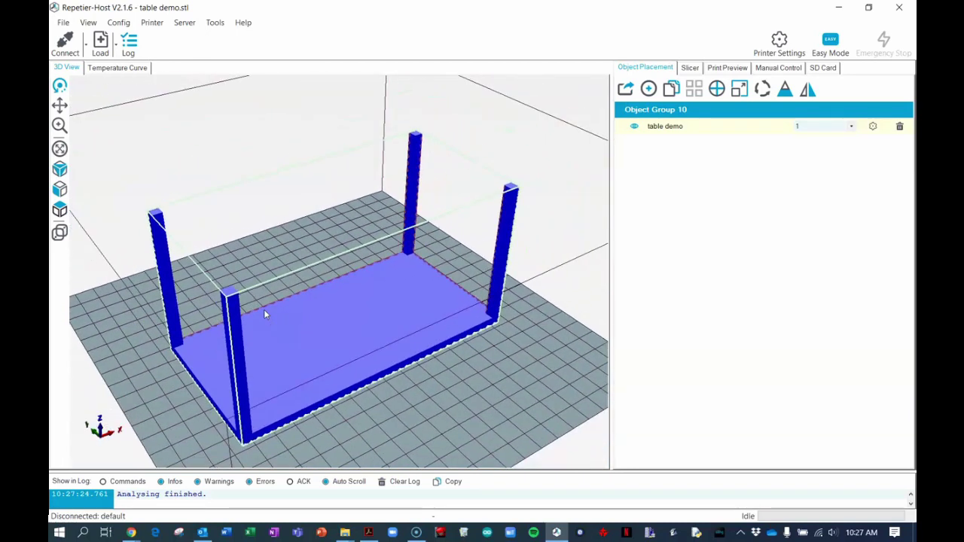
{"action": "left_click", "coordinate": [59, 127]}
{"action": "left_click_drag", "start_coordinate": [333, 409], "coordinate": [348, 456]}
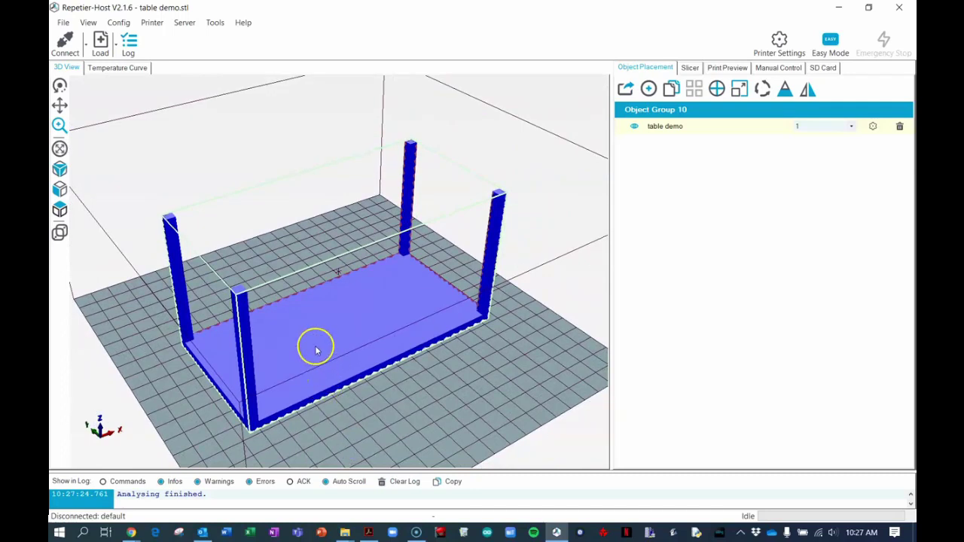
Drag the table around the bed, then centre it at X 35, Y 72.5.
{"action": "left_click", "coordinate": [60, 85]}
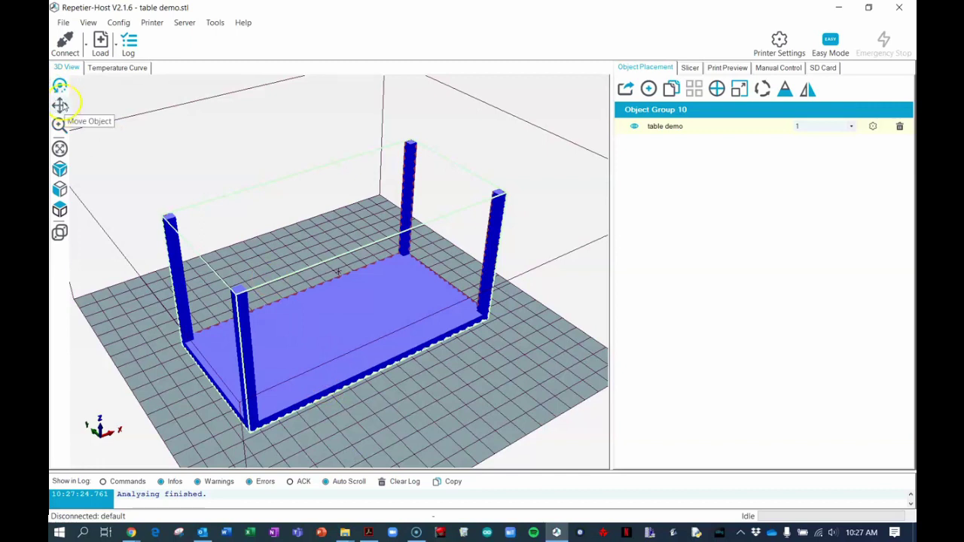
{"action": "left_click", "coordinate": [60, 105]}
{"action": "left_click_drag", "start_coordinate": [374, 346], "coordinate": [343, 353]}
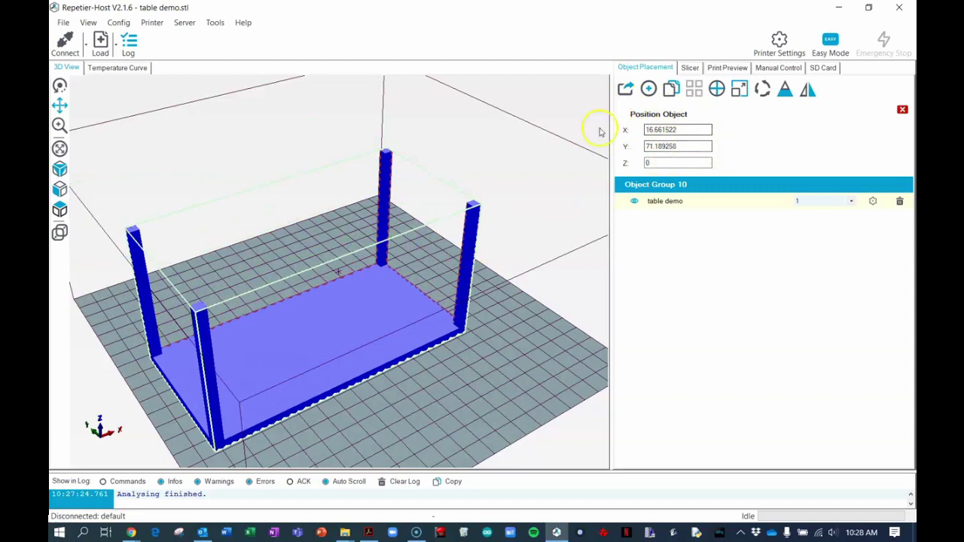
{"action": "left_click_drag", "start_coordinate": [366, 282], "coordinate": [341, 263]}
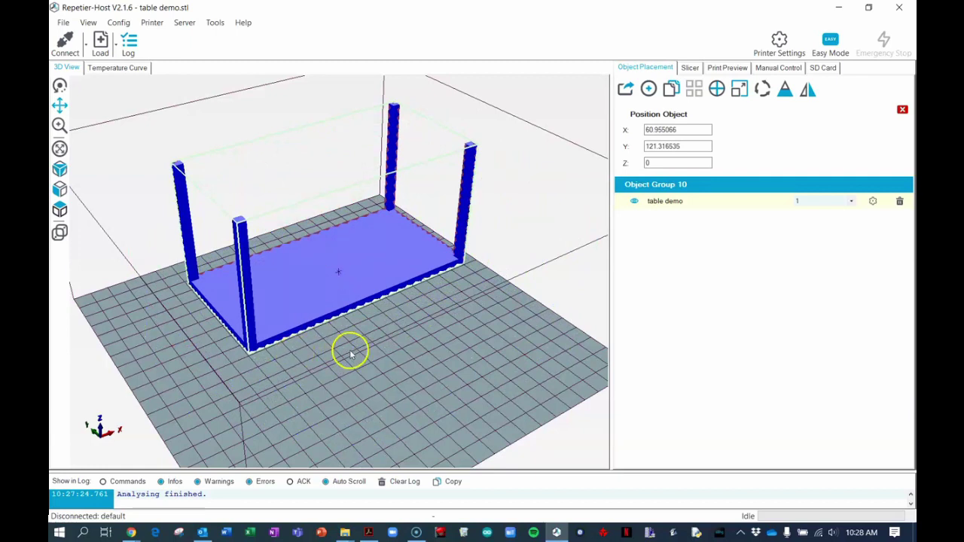
{"action": "left_click", "coordinate": [716, 91]}
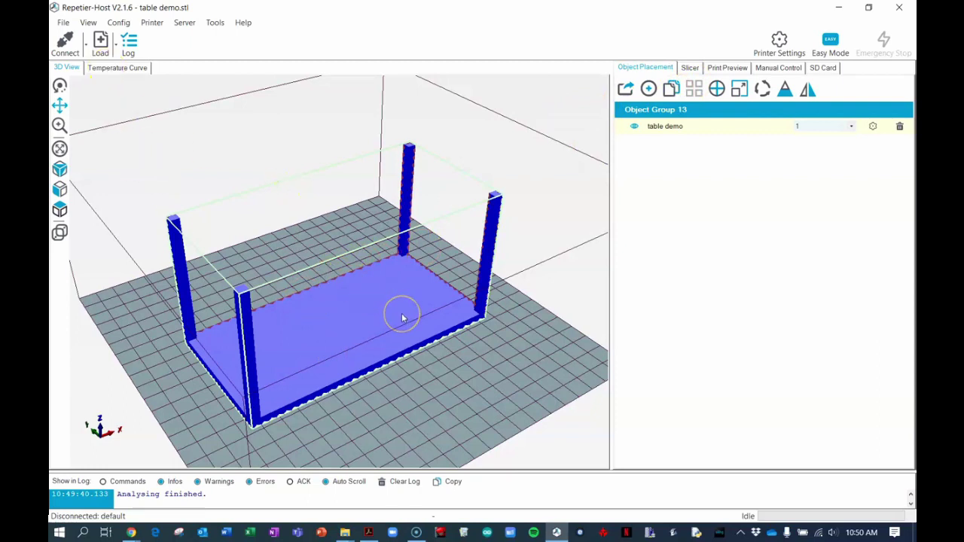
{"action": "left_click", "coordinate": [247, 431]}
{"action": "key", "text": "alt+Tab"}
{"action": "key", "text": "alt+Tab"}
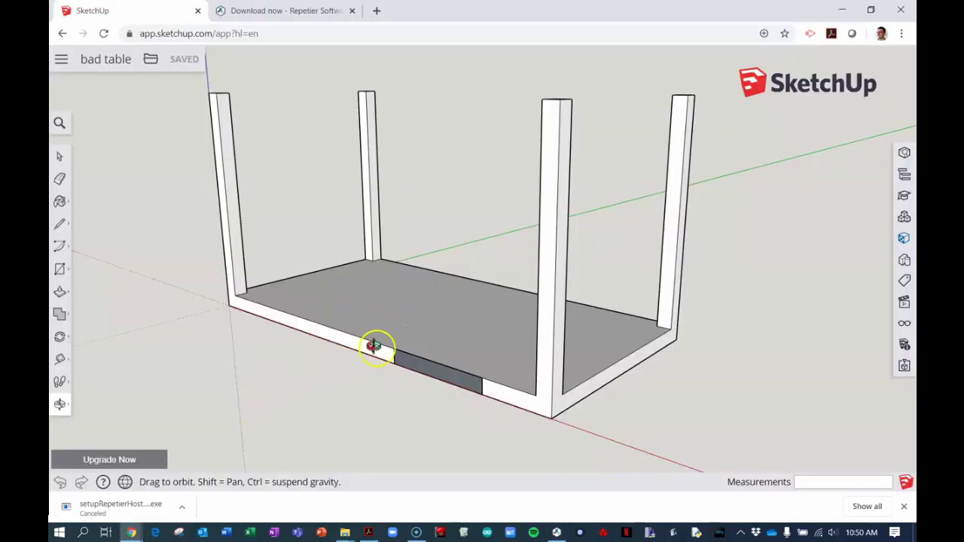
{"action": "left_click_drag", "start_coordinate": [426, 382], "coordinate": [410, 319]}
{"action": "scroll", "coordinate": [411, 318], "scroll_direction": "down", "scroll_amount": 2}
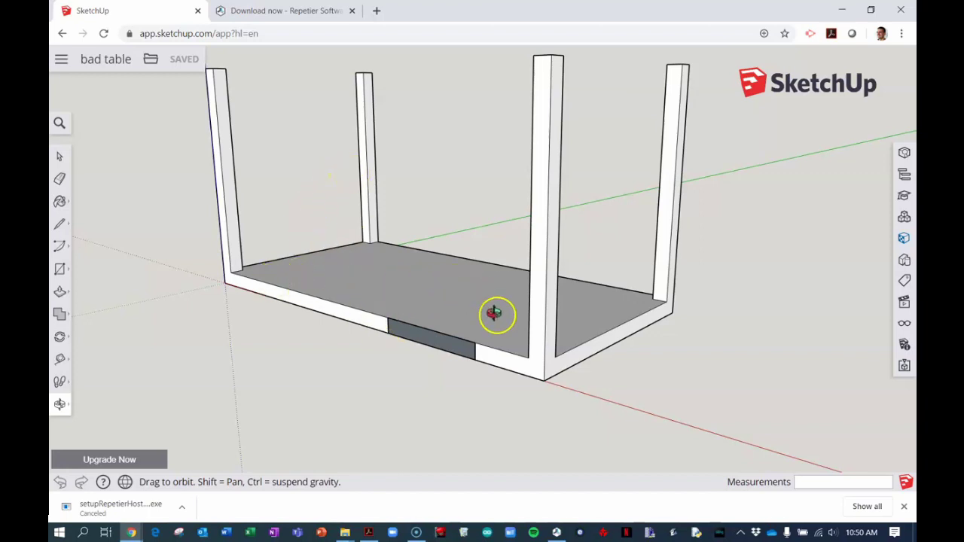
{"action": "left_click_drag", "start_coordinate": [456, 349], "coordinate": [405, 309]}
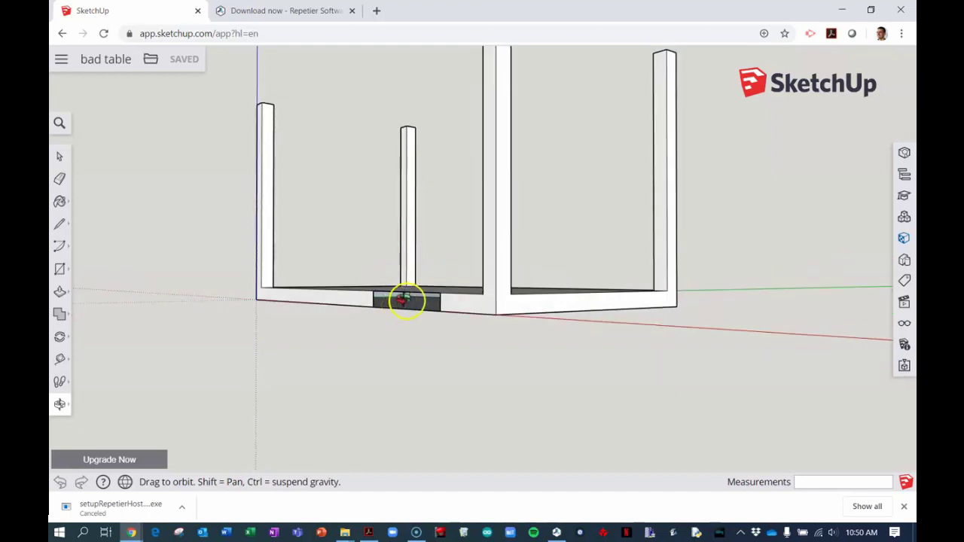
{"action": "left_click_drag", "start_coordinate": [406, 300], "coordinate": [437, 357]}
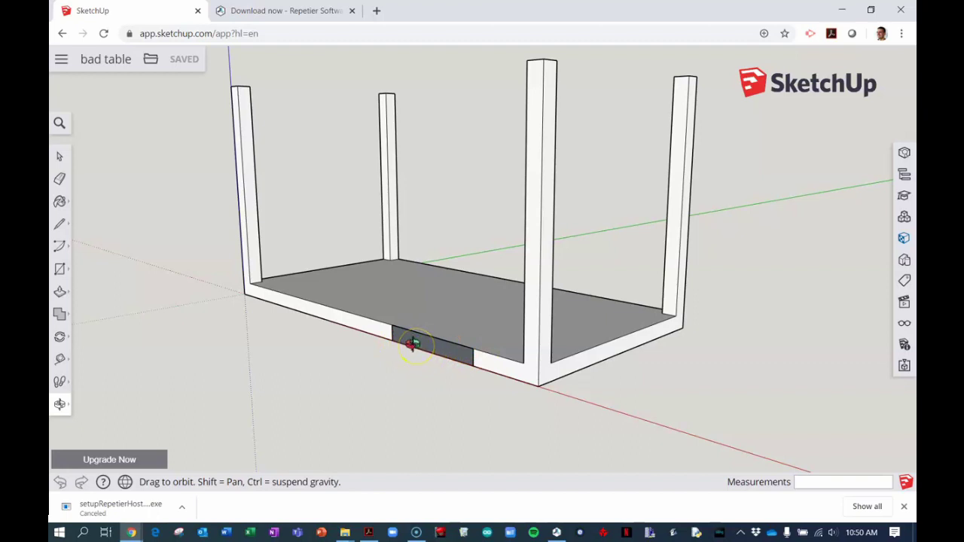
{"action": "key", "text": "alt+Tab"}
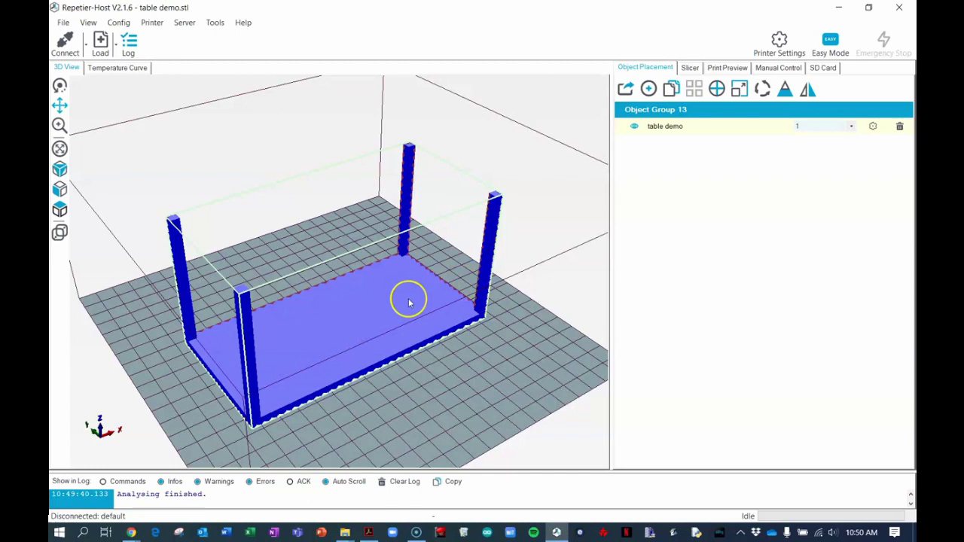
Replace table demo with bad table.stl on the print bed.
{"action": "left_click", "coordinate": [902, 126]}
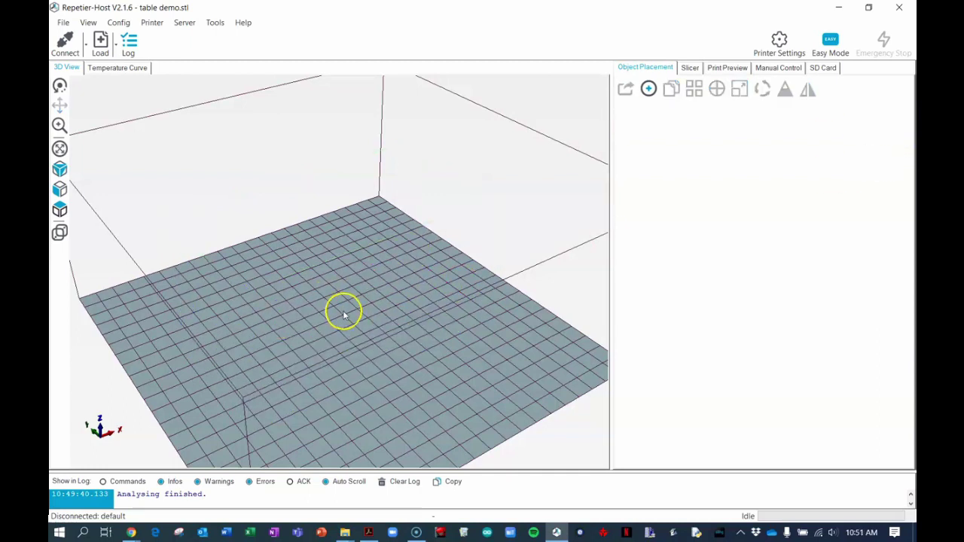
{"action": "left_click", "coordinate": [102, 60]}
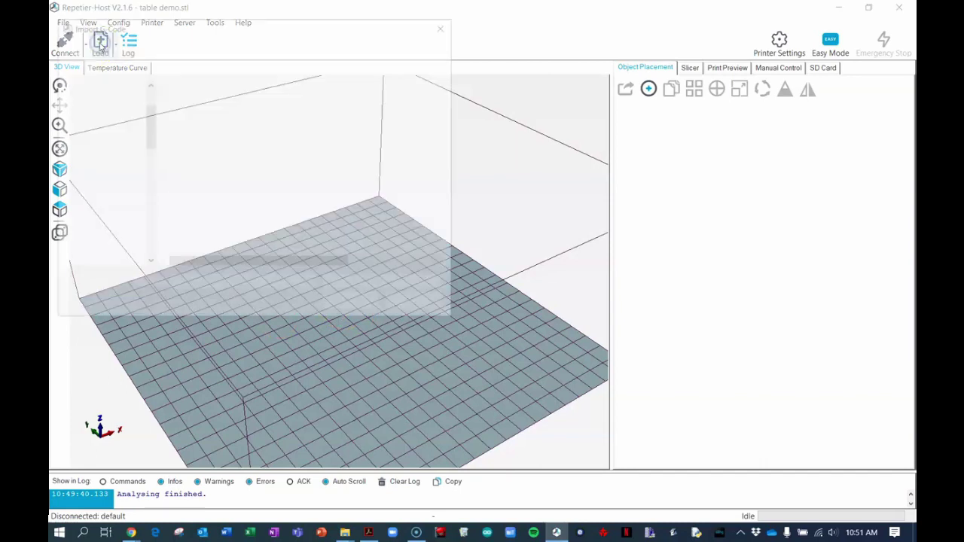
{"action": "left_click", "coordinate": [196, 109]}
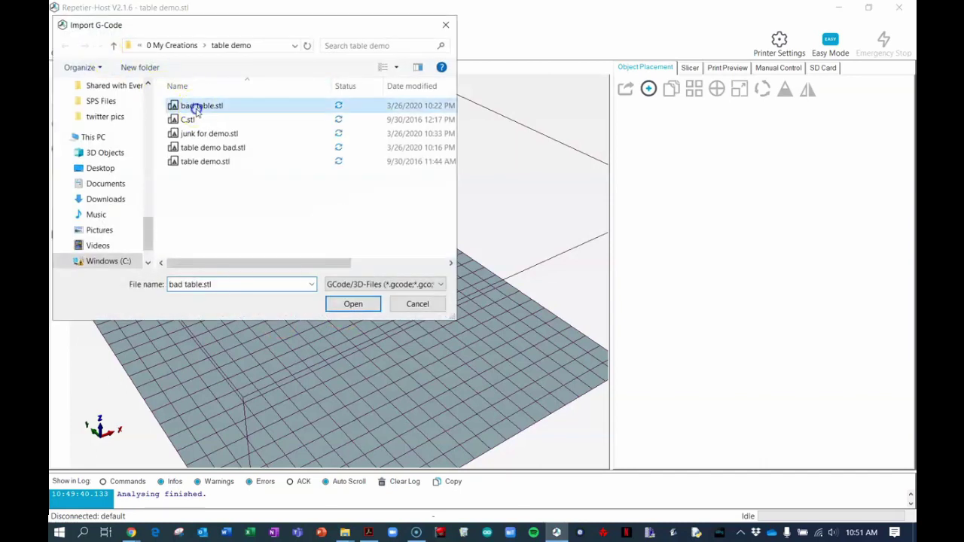
{"action": "left_click", "coordinate": [346, 302]}
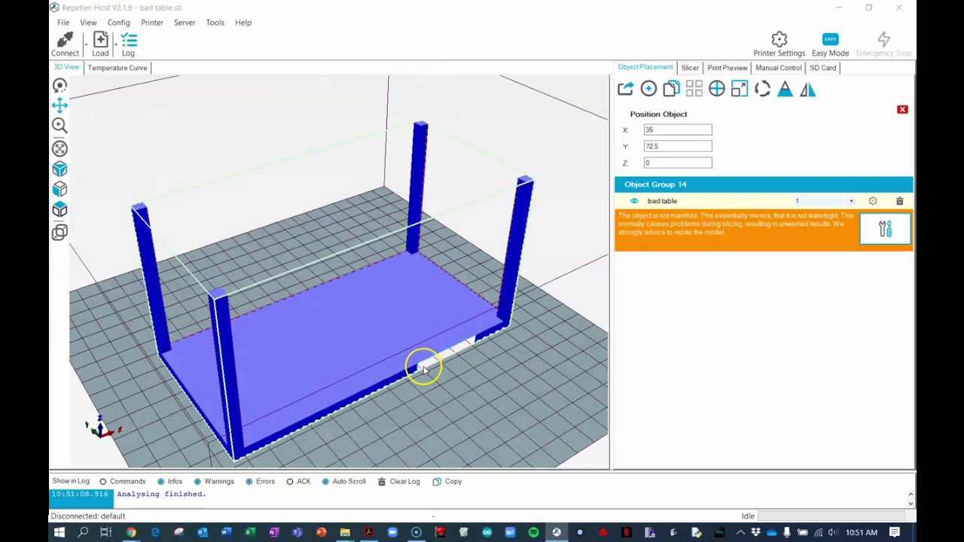
Repair the bad table's non-manifold mesh so the warning disappears.
{"action": "left_click", "coordinate": [61, 85]}
{"action": "mouse_move", "coordinate": [456, 327]}
{"action": "left_mouse_down"}
{"action": "mouse_move", "coordinate": [411, 291]}
{"action": "mouse_move", "coordinate": [296, 249]}
{"action": "mouse_move", "coordinate": [415, 347]}
{"action": "mouse_move", "coordinate": [448, 356]}
{"action": "mouse_move", "coordinate": [442, 327]}
{"action": "left_mouse_up"}
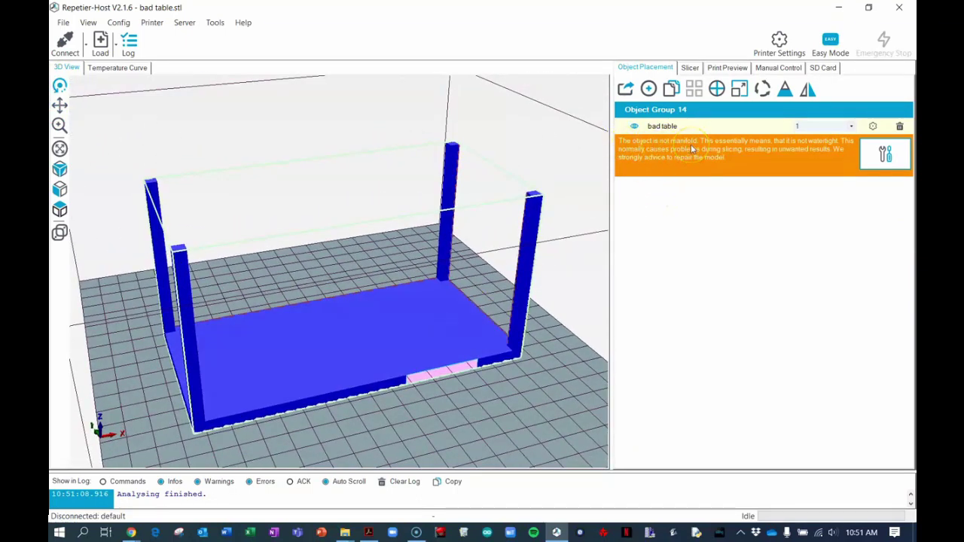
{"action": "left_click", "coordinate": [883, 162]}
{"action": "left_click", "coordinate": [885, 158]}
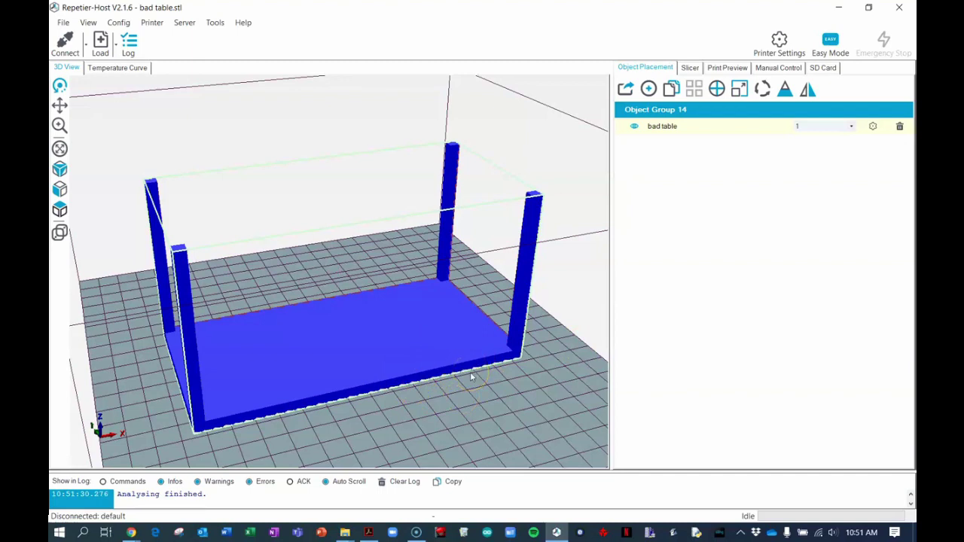
Compare the table in SketchUp at a nearly edge-on angle, then return to Repetier-Host.
{"action": "key", "text": "alt+Tab"}
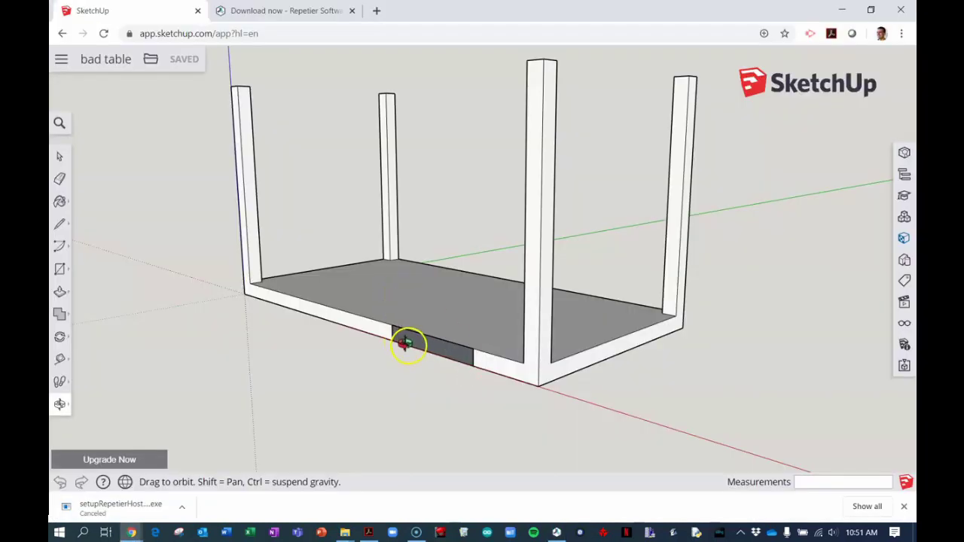
{"action": "mouse_move", "coordinate": [444, 348]}
{"action": "left_mouse_down"}
{"action": "mouse_move", "coordinate": [450, 304]}
{"action": "mouse_move", "coordinate": [420, 355]}
{"action": "left_mouse_up"}
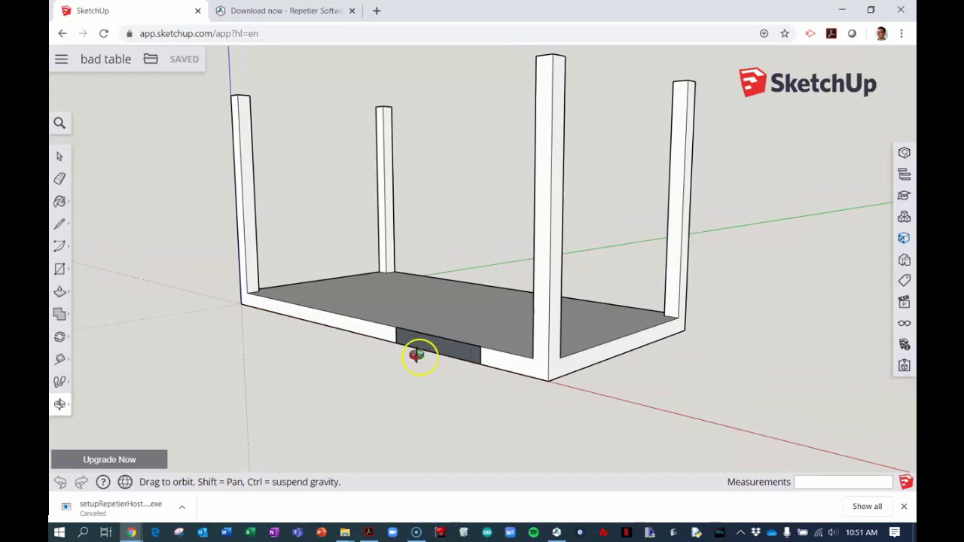
{"action": "key", "text": "alt+Tab"}
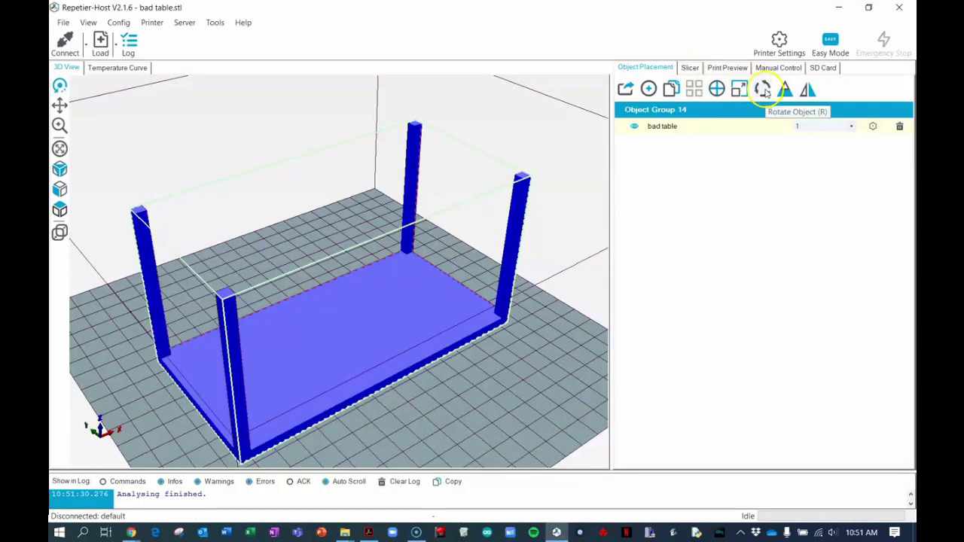
In the rotation controls, turn the table about Z in 90° steps back to 0.
{"action": "left_click", "coordinate": [763, 90]}
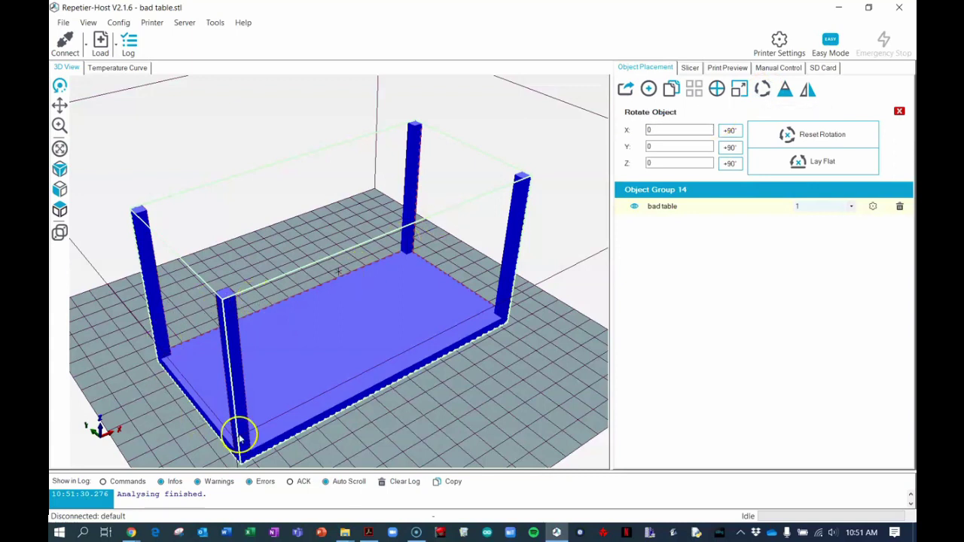
{"action": "left_click_drag", "start_coordinate": [402, 370], "coordinate": [233, 340]}
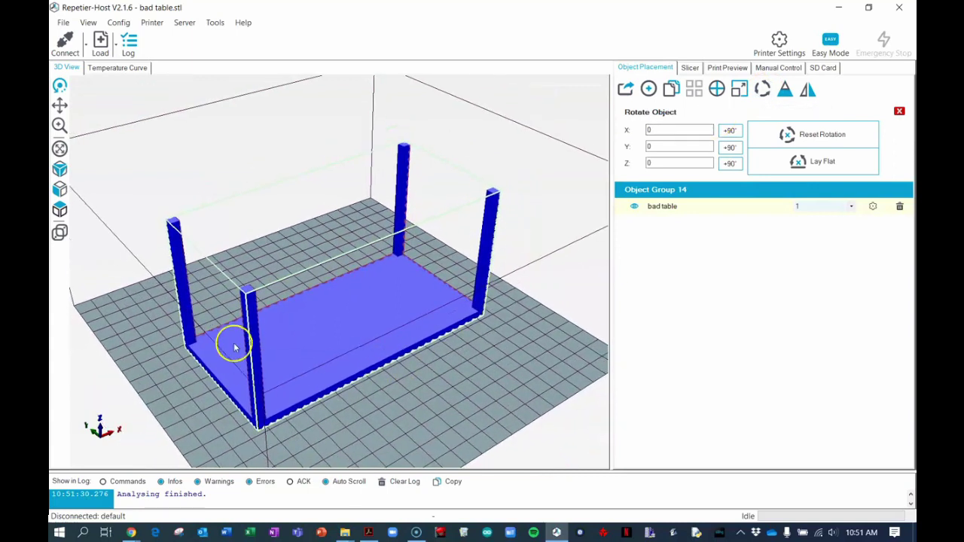
{"action": "left_click", "coordinate": [729, 165]}
{"action": "left_click", "coordinate": [729, 165]}
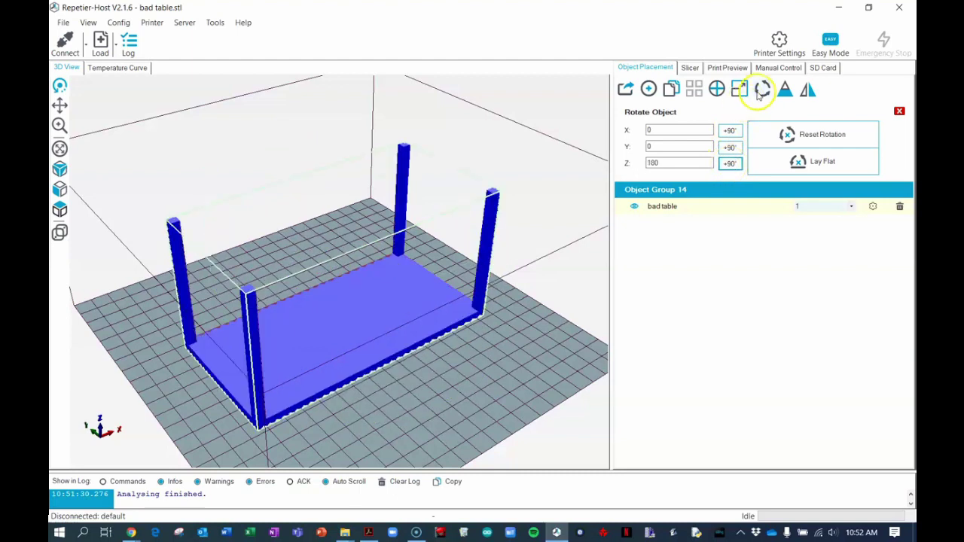
{"action": "left_click", "coordinate": [729, 164]}
{"action": "left_click", "coordinate": [730, 164]}
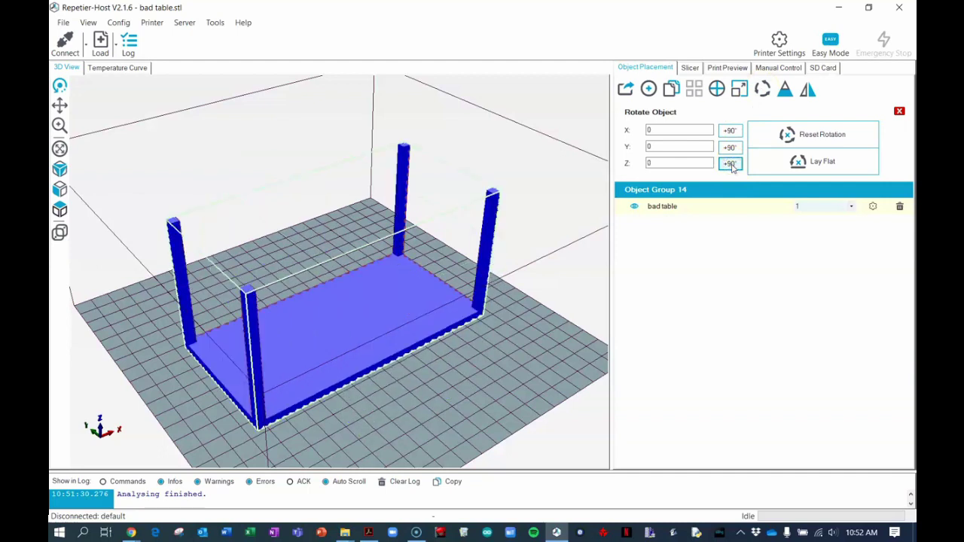
Cycle Y rotation back to 0, then use X to leave the table upside down.
{"action": "left_click", "coordinate": [730, 148]}
{"action": "left_click", "coordinate": [731, 147]}
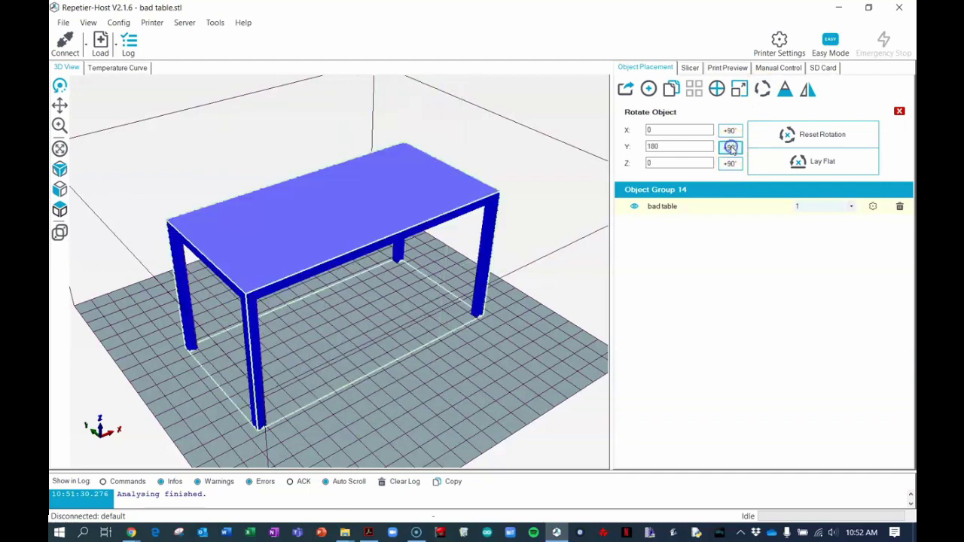
{"action": "left_click", "coordinate": [731, 147]}
{"action": "left_click", "coordinate": [731, 148]}
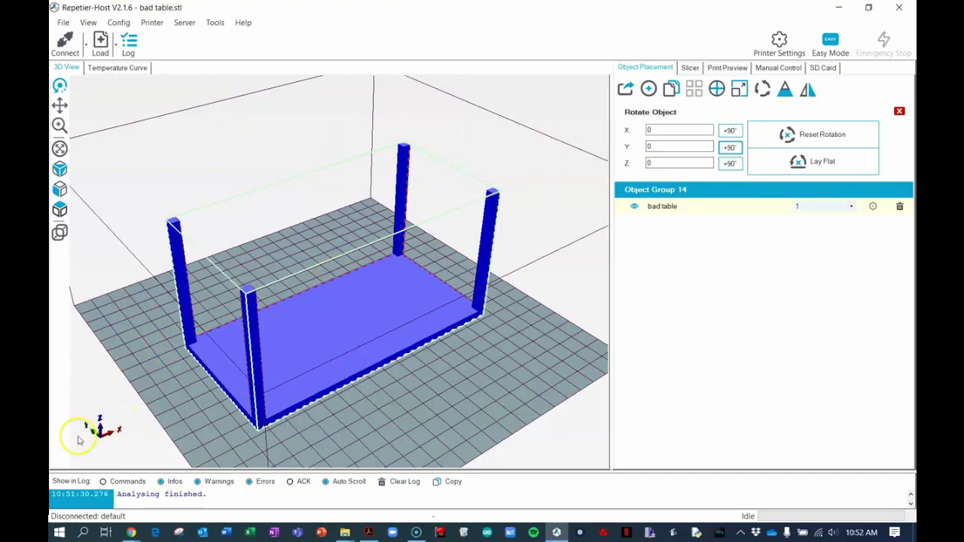
{"action": "left_click", "coordinate": [730, 131]}
{"action": "left_click", "coordinate": [731, 131]}
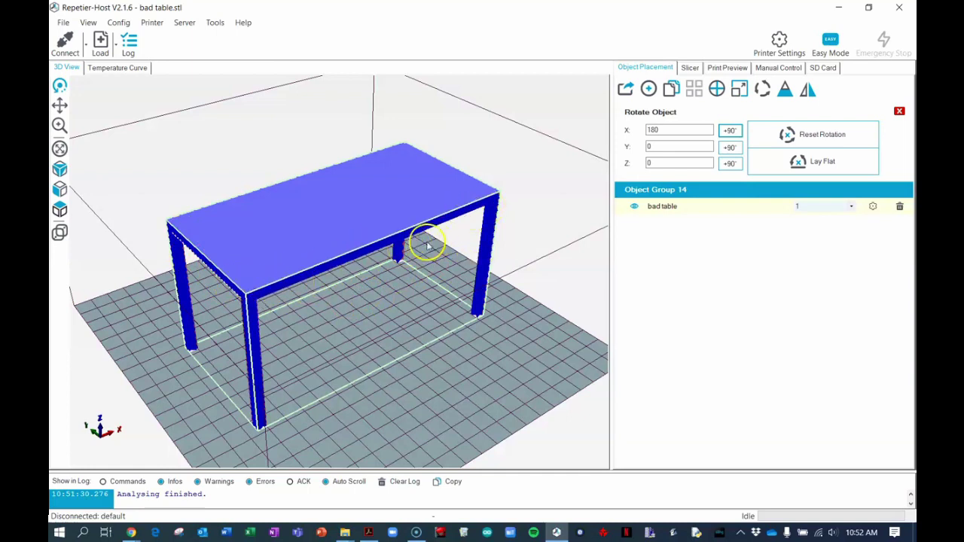
{"action": "left_click", "coordinate": [729, 130]}
{"action": "left_click", "coordinate": [729, 130]}
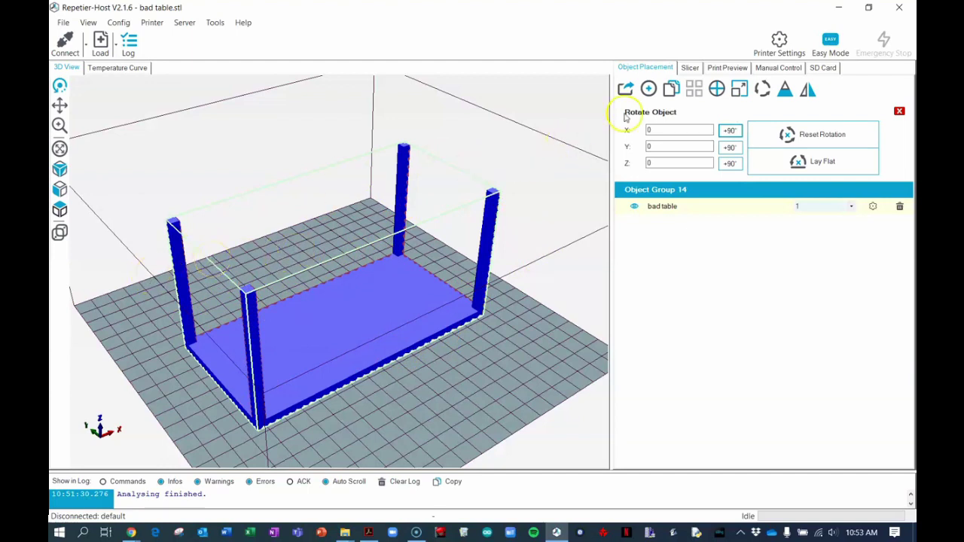
Change the slicer from CuraEngine to Slic3r on the Slicer page.
{"action": "left_click", "coordinate": [692, 69]}
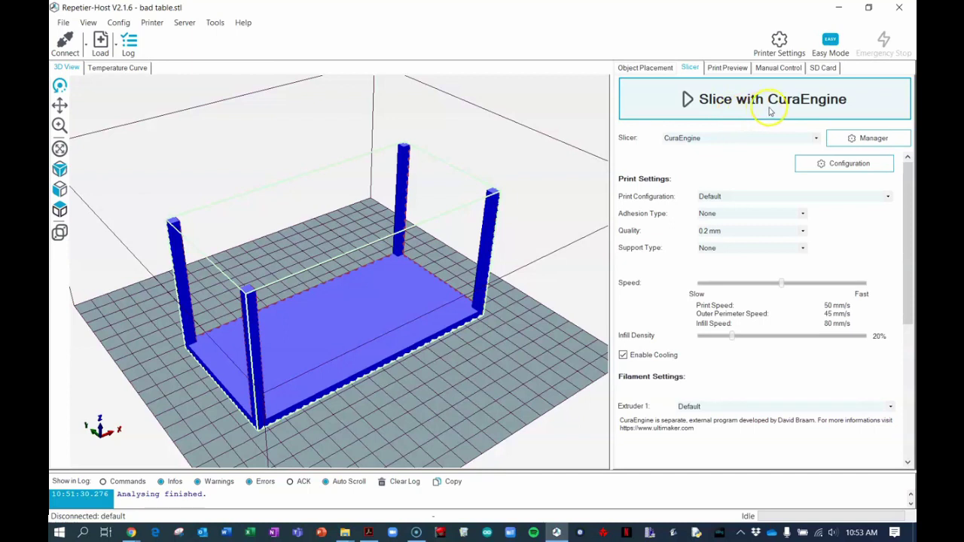
{"action": "left_click", "coordinate": [731, 137]}
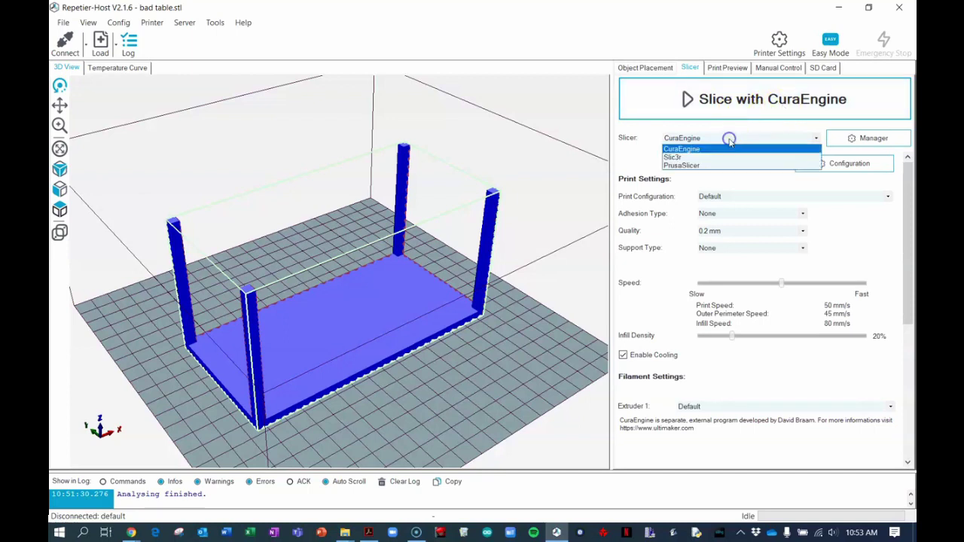
{"action": "left_click", "coordinate": [689, 158]}
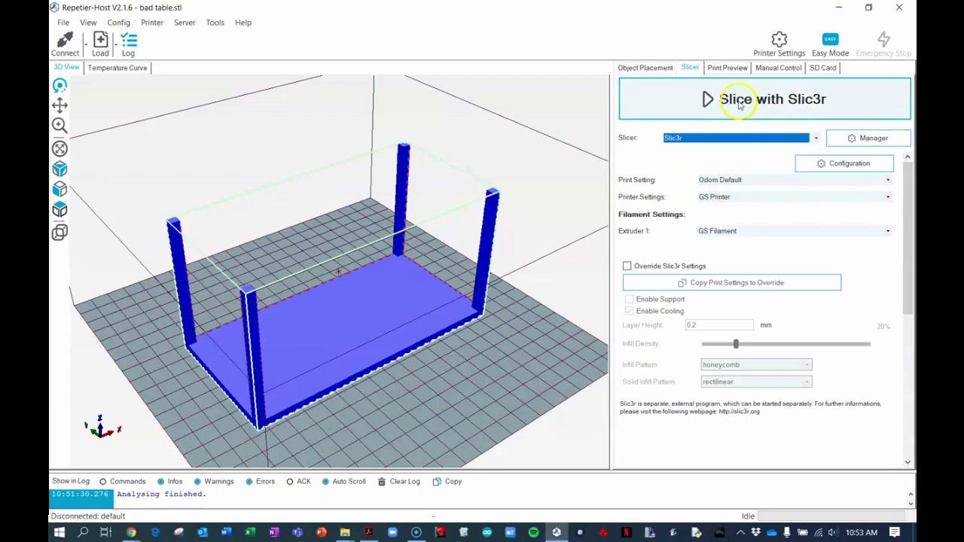
Review the printer's firmware, temperature and extruder settings in Printer Settings.
{"action": "left_click", "coordinate": [781, 43]}
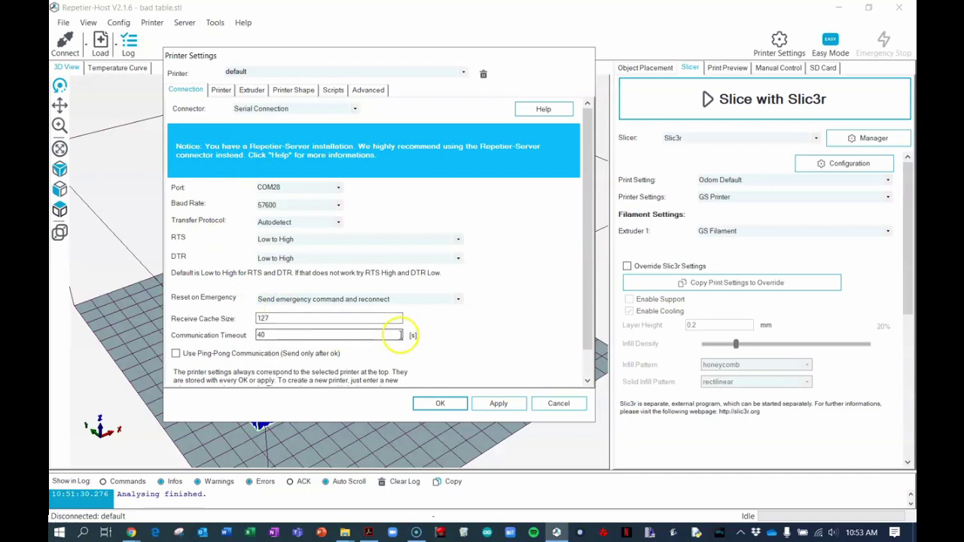
{"action": "left_click", "coordinate": [221, 89]}
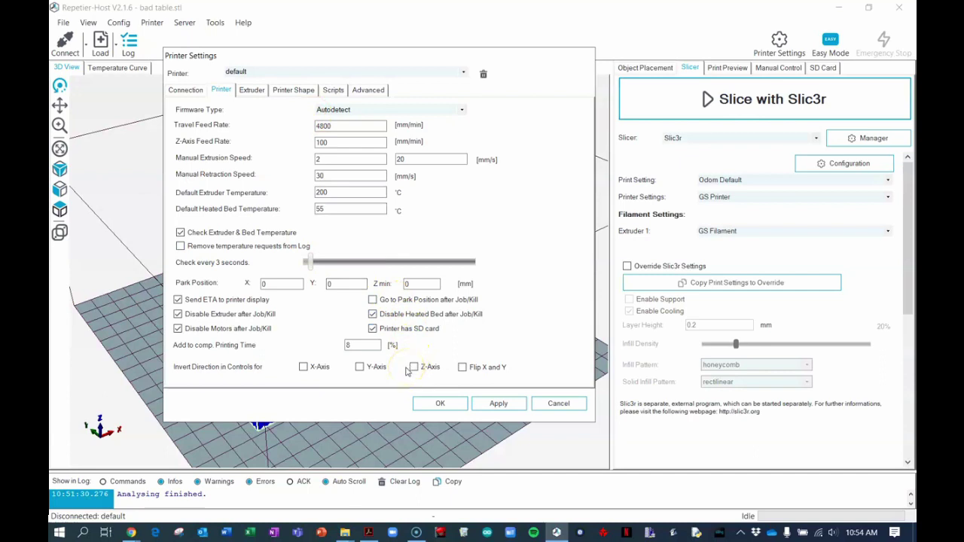
{"action": "left_click", "coordinate": [252, 90]}
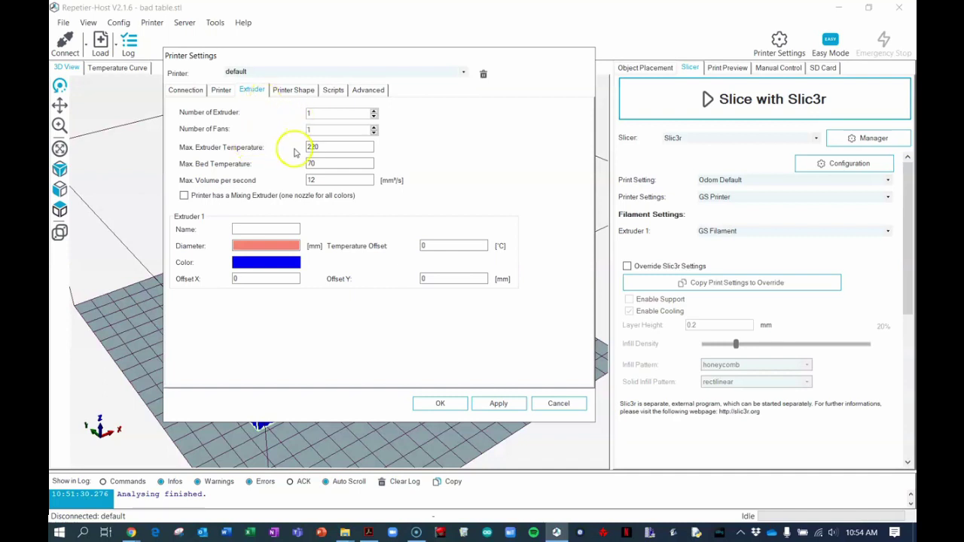
{"action": "left_click", "coordinate": [324, 147]}
{"action": "left_click", "coordinate": [326, 164]}
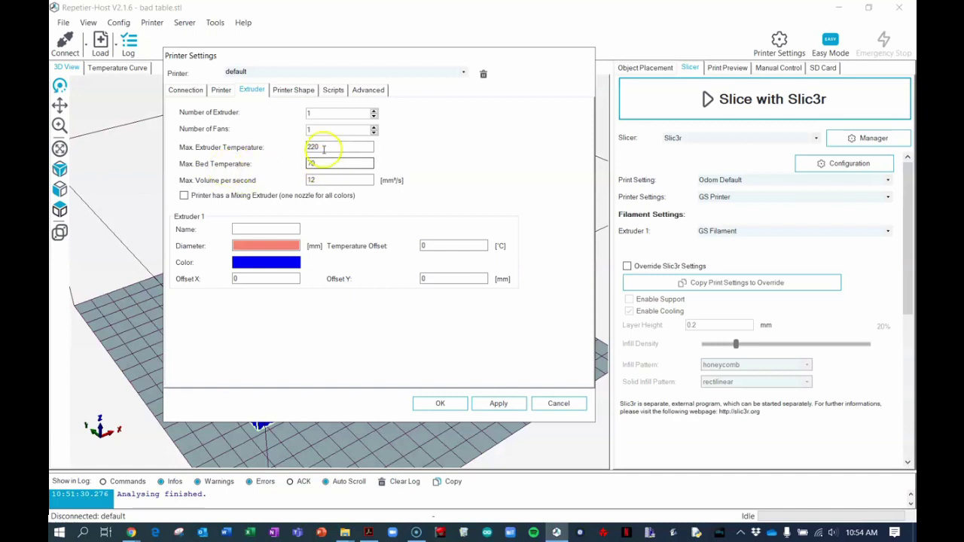
{"action": "left_click", "coordinate": [317, 164]}
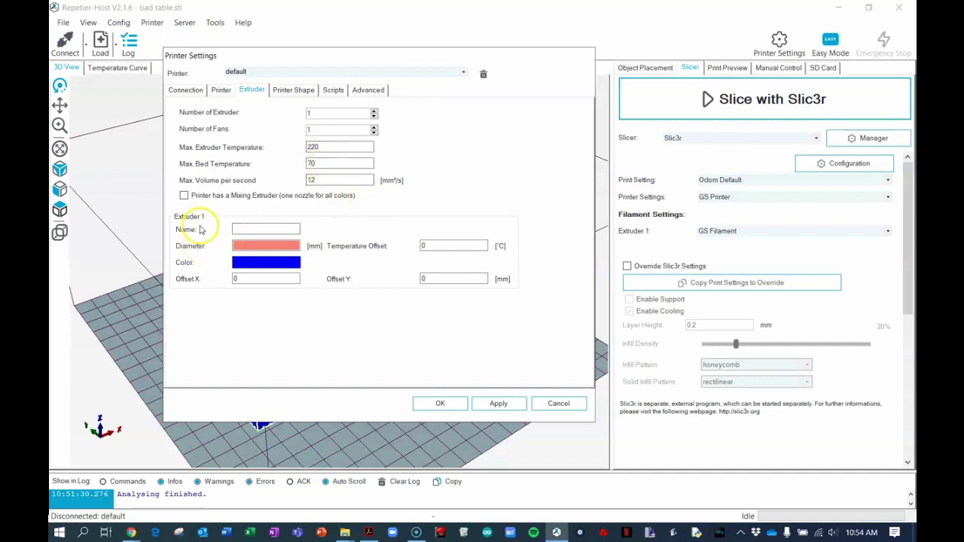
{"action": "left_click", "coordinate": [202, 219]}
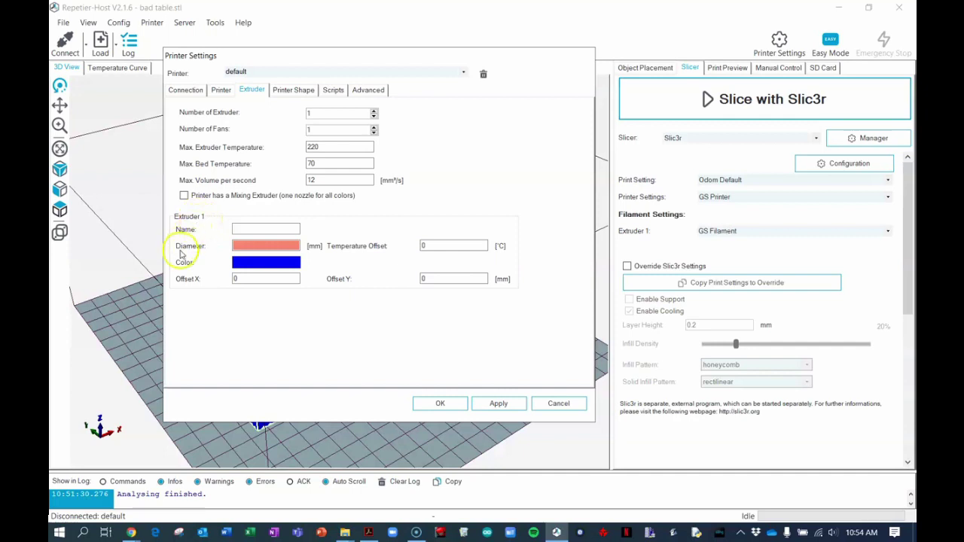
Enter 0.4 mm as Extruder 1's nozzle diameter.
{"action": "left_click", "coordinate": [256, 246]}
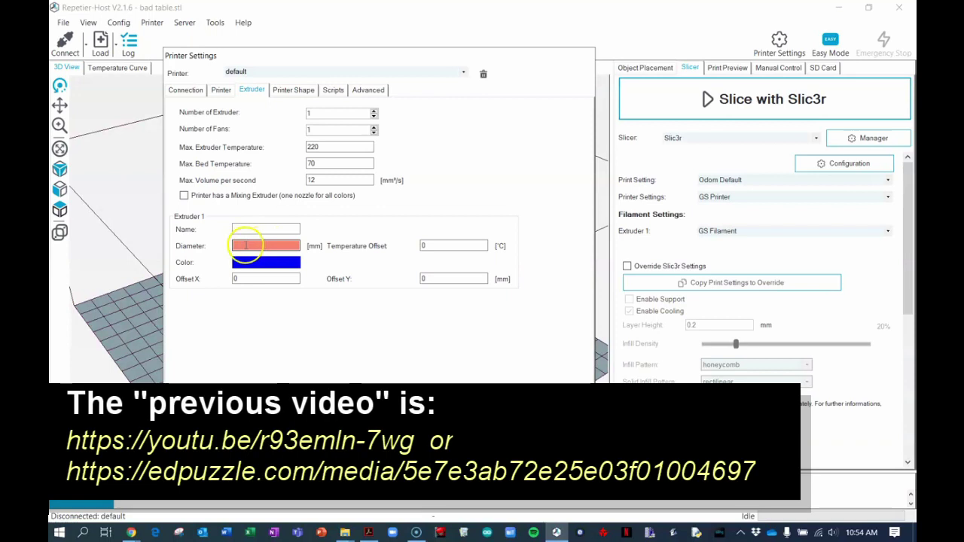
{"action": "left_click", "coordinate": [252, 245]}
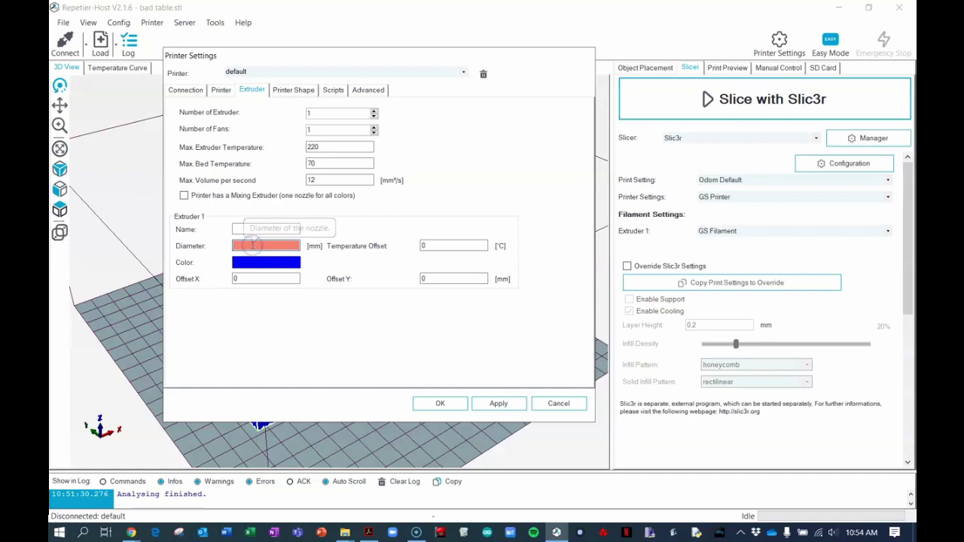
{"action": "left_click", "coordinate": [342, 261]}
{"action": "left_click", "coordinate": [281, 246]}
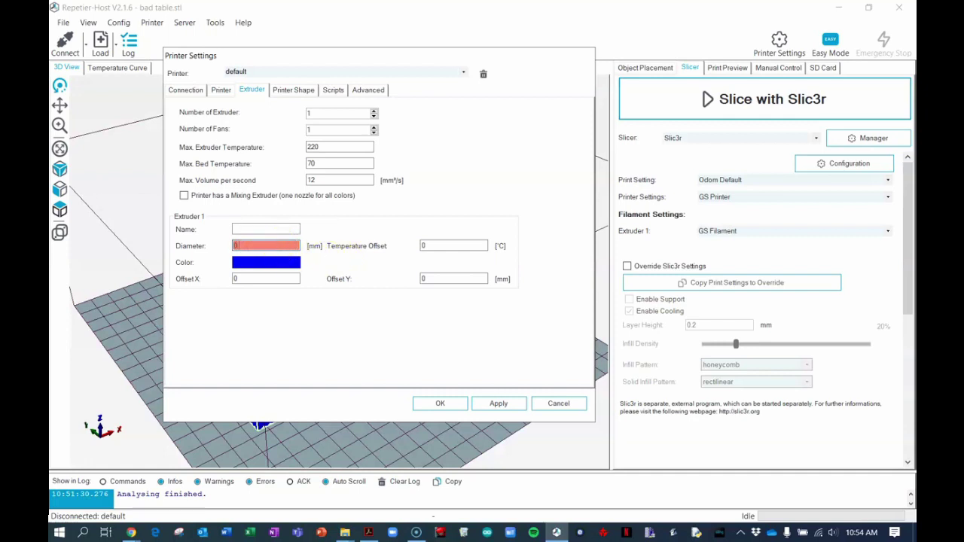
{"action": "type", "text": "0.4"}
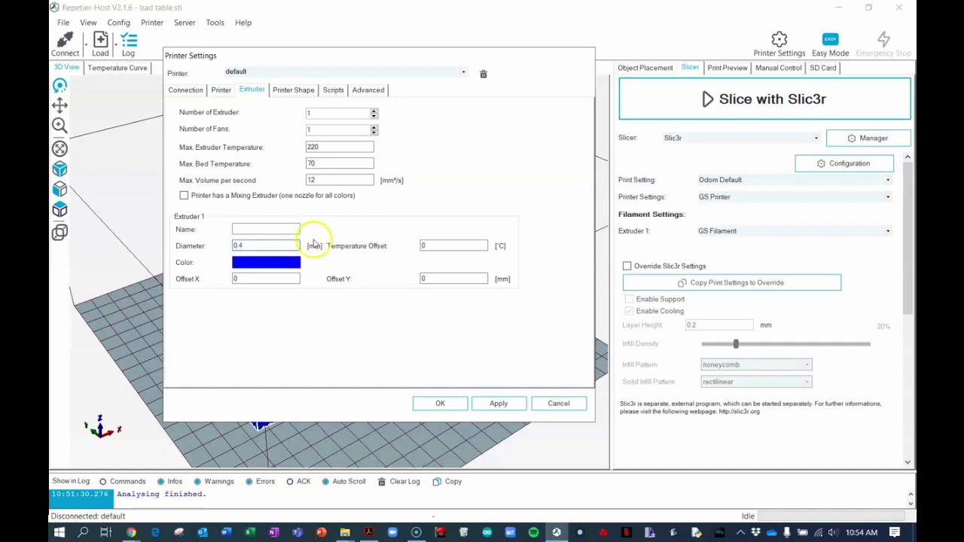
{"action": "left_click", "coordinate": [240, 245]}
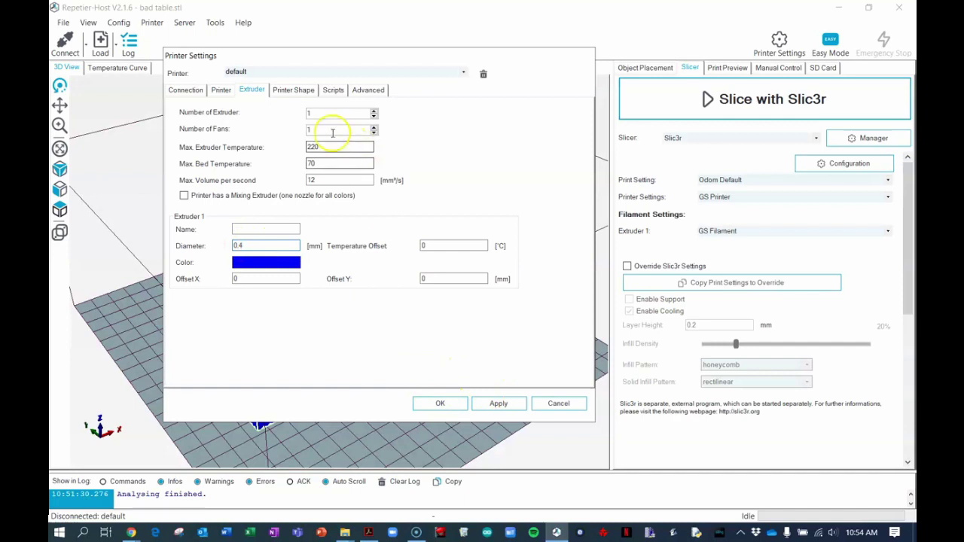
Inspect the bed limits and print area values on the Printer Shape tab.
{"action": "left_click", "coordinate": [294, 89]}
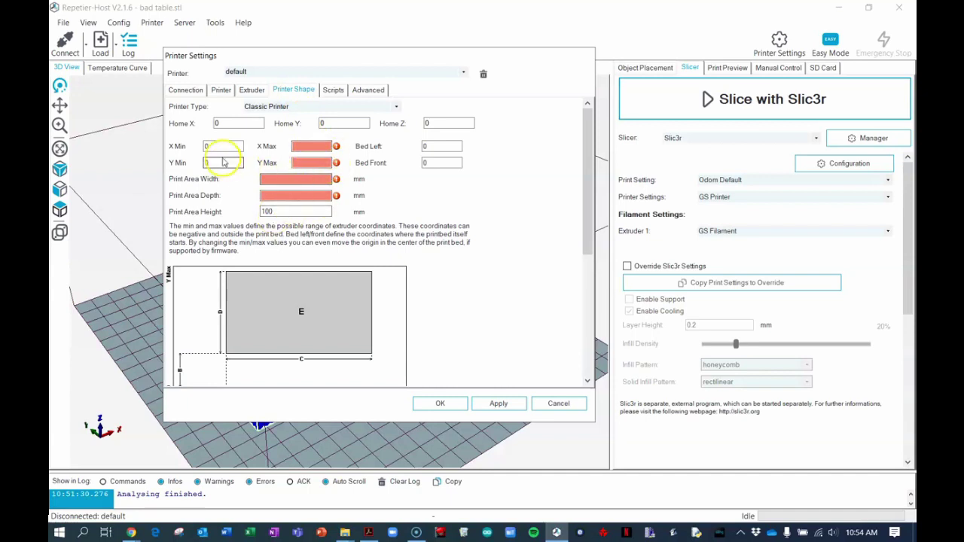
{"action": "left_click", "coordinate": [312, 146]}
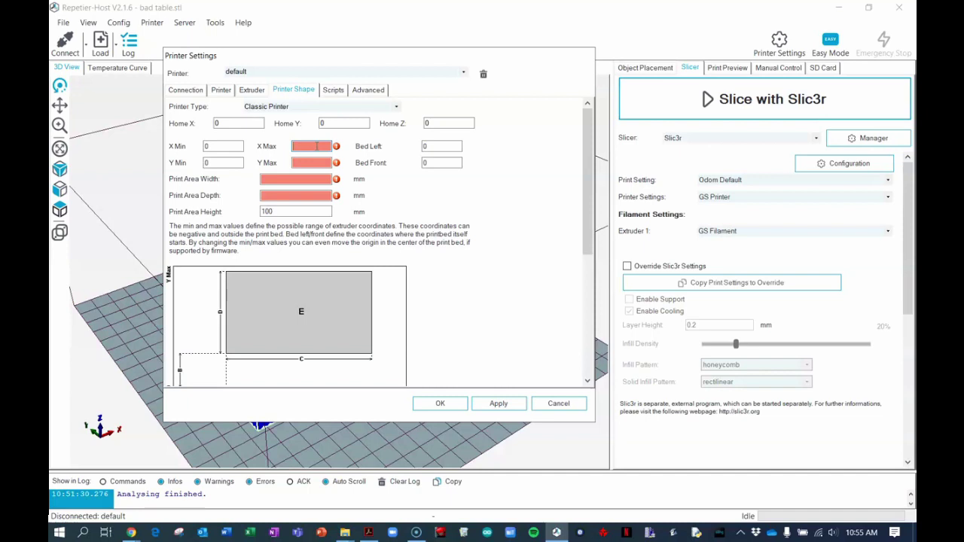
{"action": "left_click", "coordinate": [315, 164]}
{"action": "left_click", "coordinate": [277, 194]}
Set X Max, Y Max, print area width and depth to 220, keeping height at 100.
{"action": "left_click", "coordinate": [318, 146]}
{"action": "type", "text": "220"}
{"action": "key", "text": "Tab"}
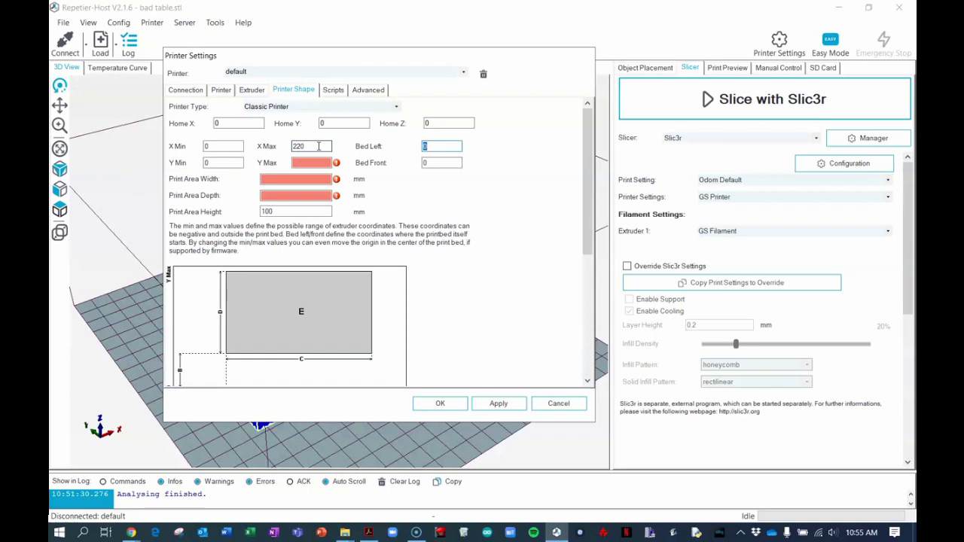
{"action": "left_click", "coordinate": [313, 162]}
{"action": "type", "text": "220"}
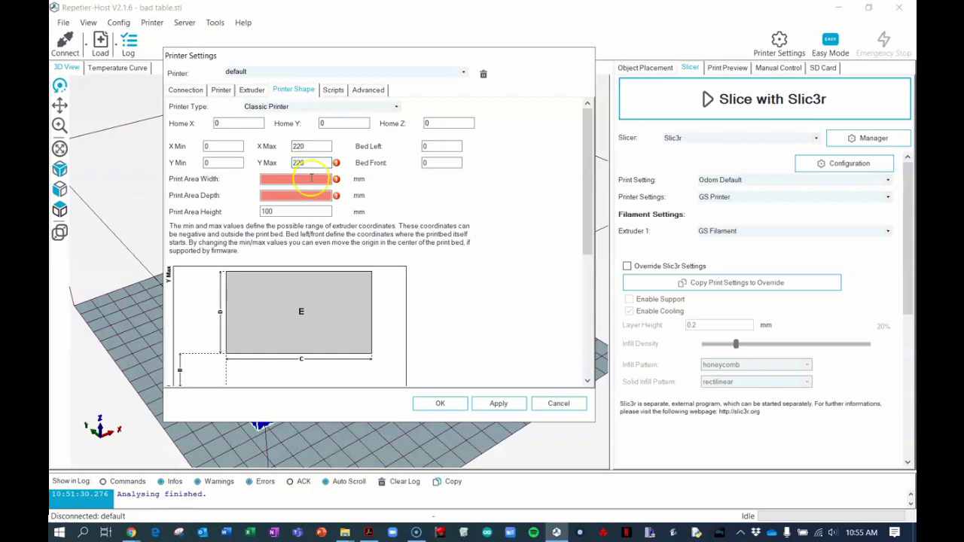
{"action": "left_click", "coordinate": [312, 179]}
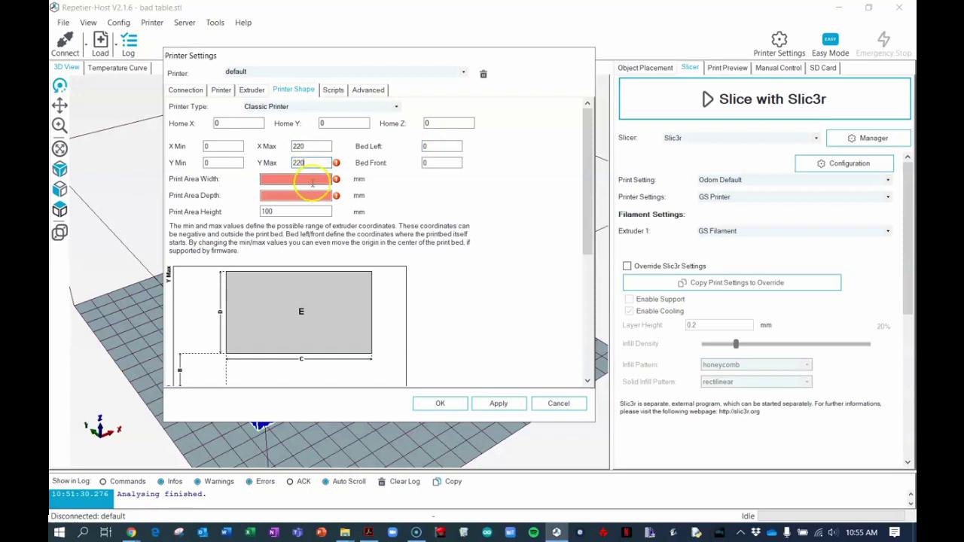
{"action": "type", "text": "220"}
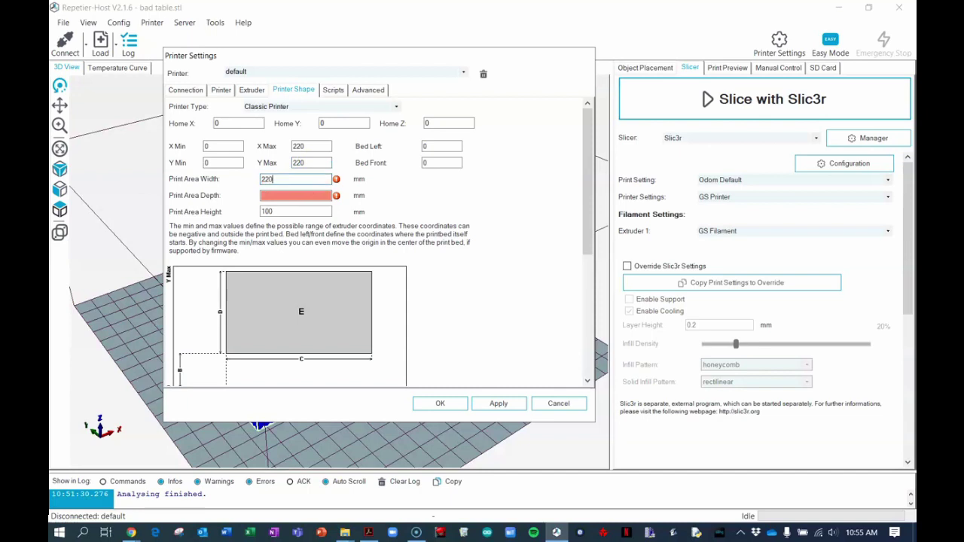
{"action": "left_click", "coordinate": [312, 195]}
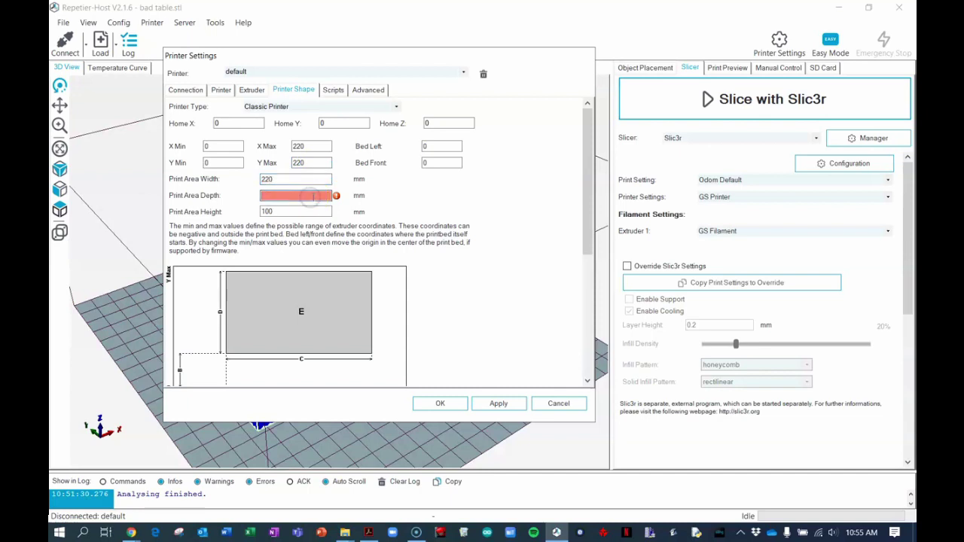
{"action": "type", "text": "220"}
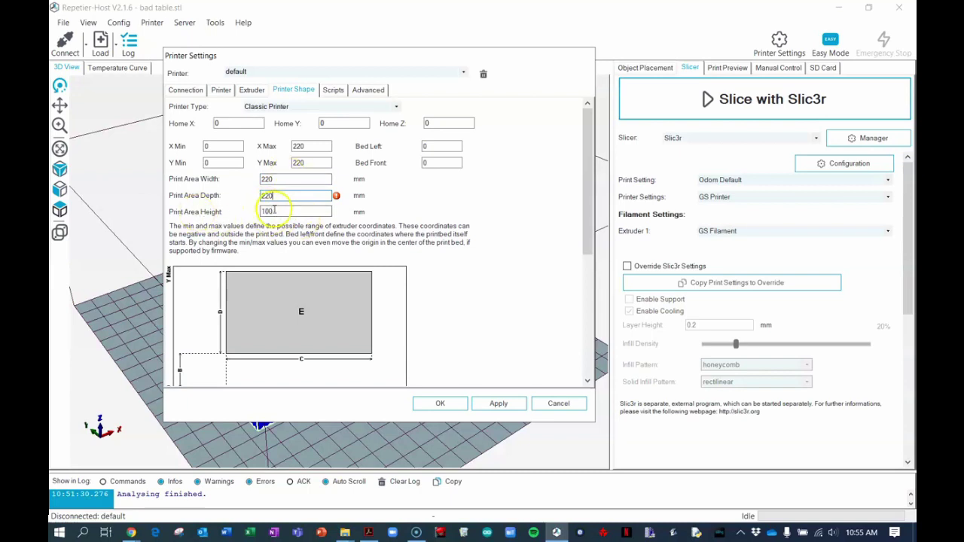
{"action": "left_click", "coordinate": [284, 212]}
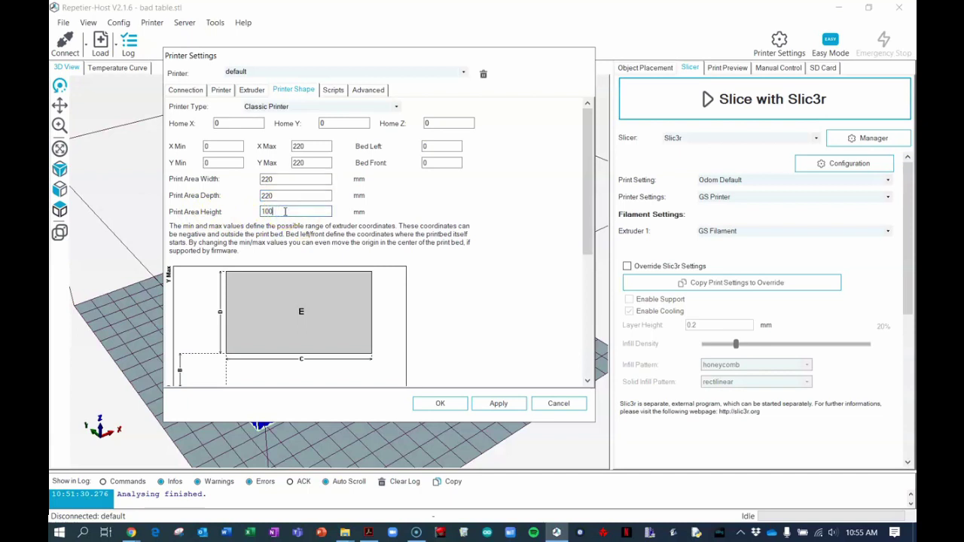
{"action": "left_click", "coordinate": [282, 212]}
Review the Scripts, Advanced, Printer Shape and Extruder tabs, then close Printer Settings saving changes.
{"action": "left_click", "coordinate": [332, 90]}
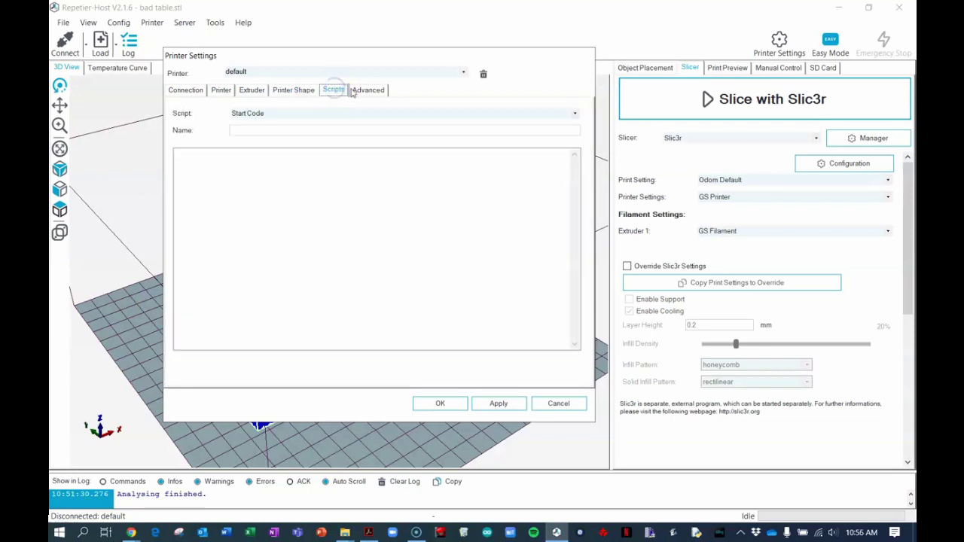
{"action": "left_click", "coordinate": [367, 90]}
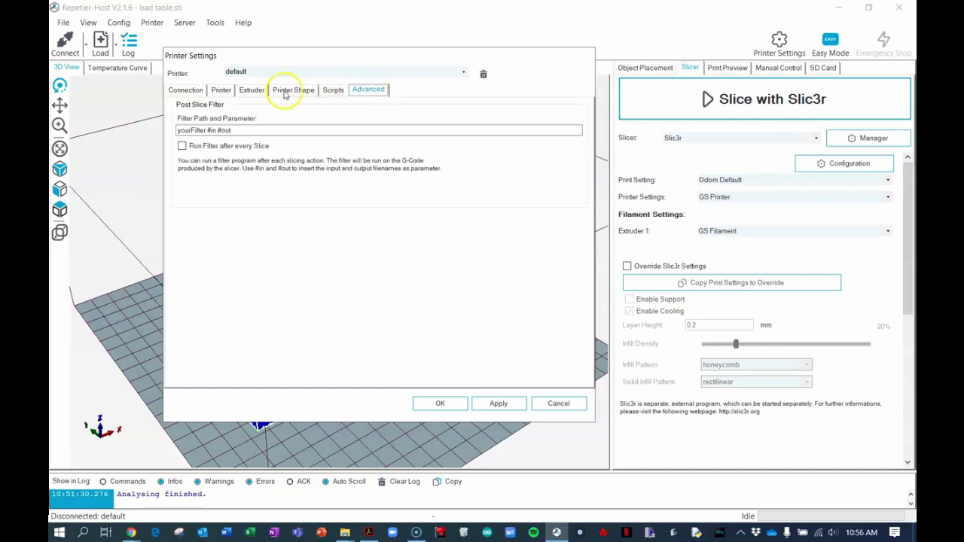
{"action": "left_click", "coordinate": [285, 92]}
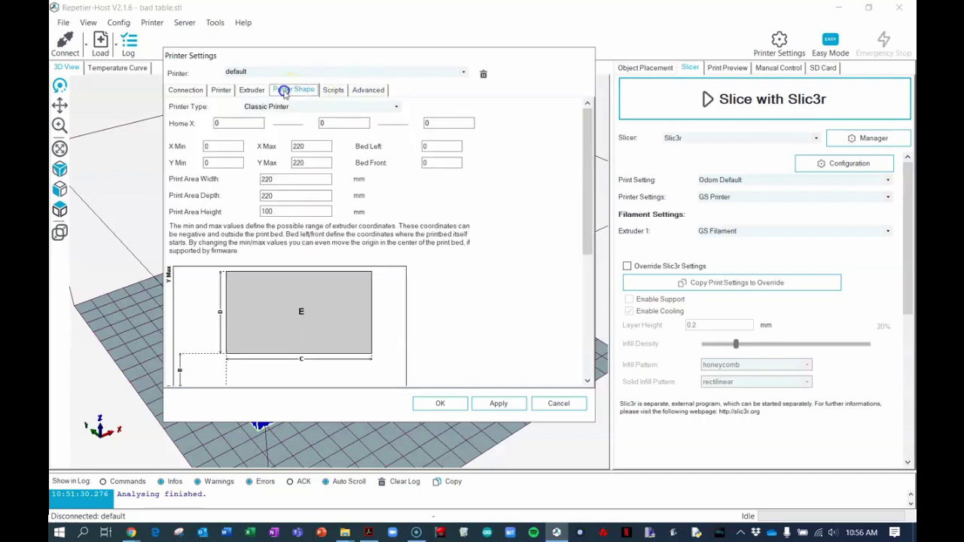
{"action": "left_click", "coordinate": [252, 90]}
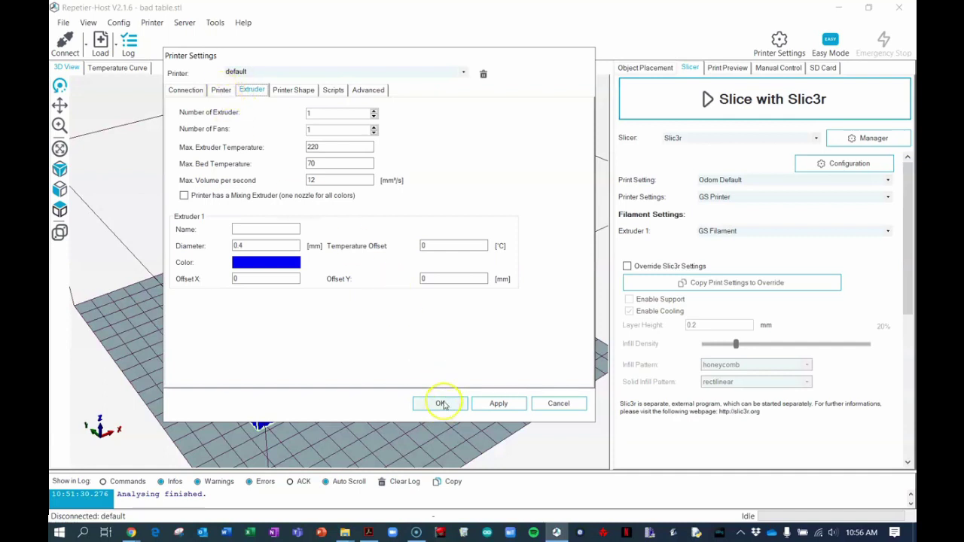
{"action": "left_click", "coordinate": [441, 404]}
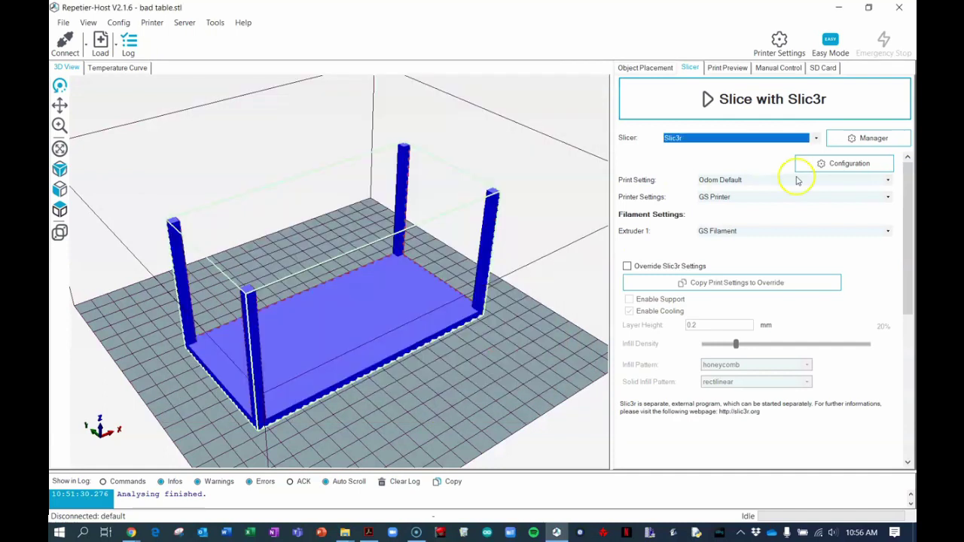
Launch Slic3r's configuration, select Demo Print Settings and open that profile's editor.
{"action": "left_click", "coordinate": [843, 168]}
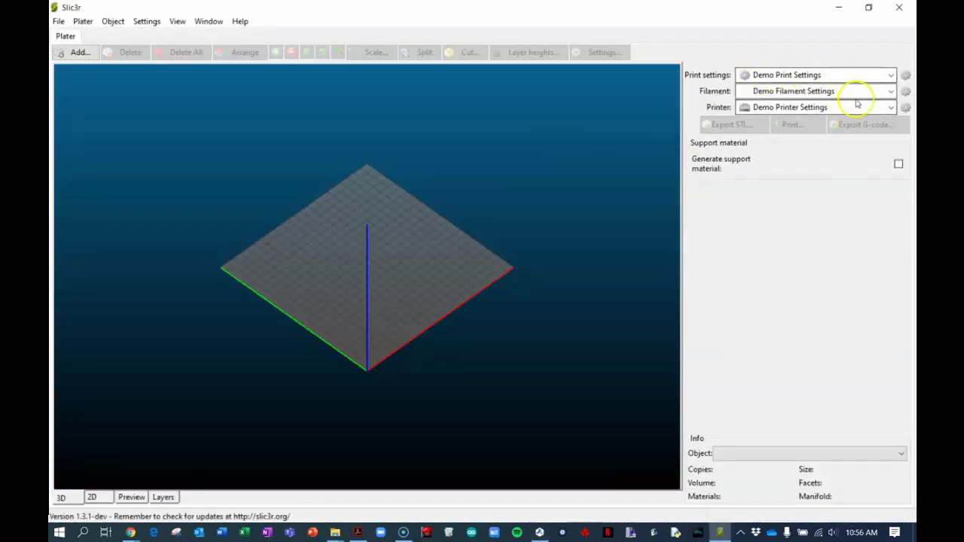
{"action": "left_click", "coordinate": [893, 76]}
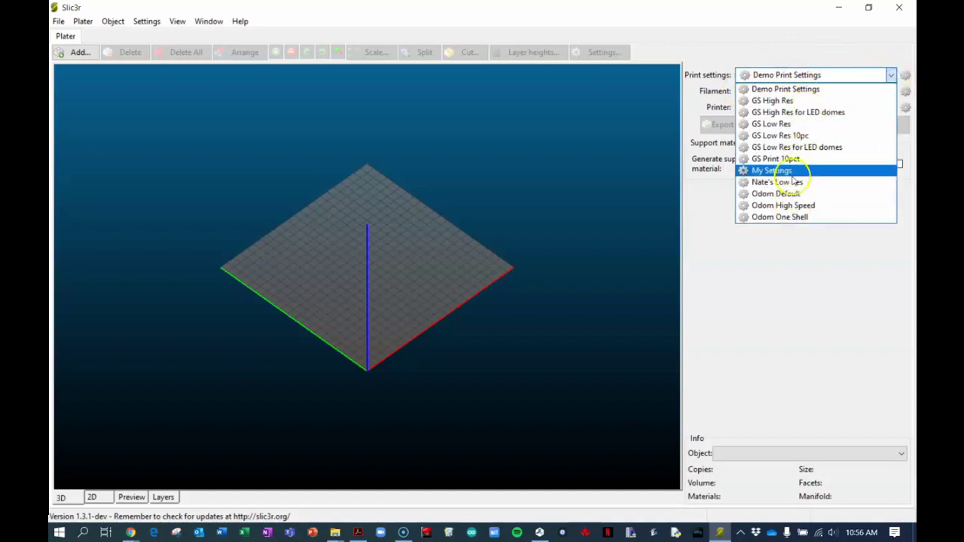
{"action": "left_click", "coordinate": [795, 89]}
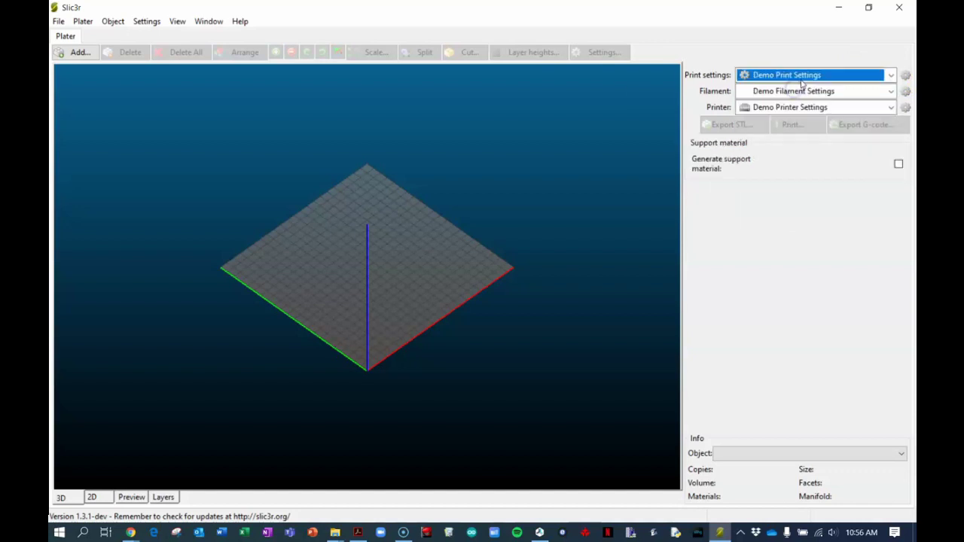
{"action": "left_click", "coordinate": [906, 77]}
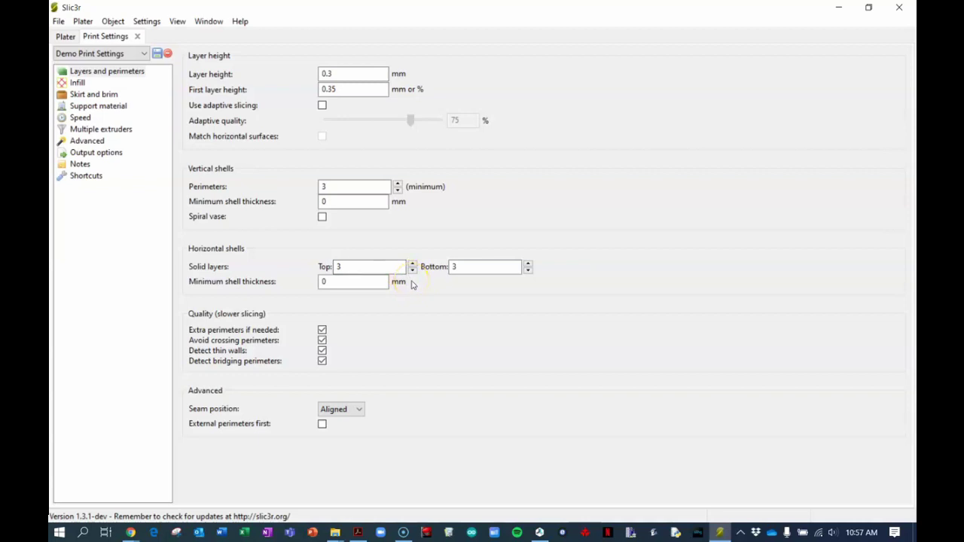
Inspect the Demo profile's infill, skirt and brim, and speed pages, ending on speeds 60/80/130/30 mm/s.
{"action": "left_click", "coordinate": [78, 82]}
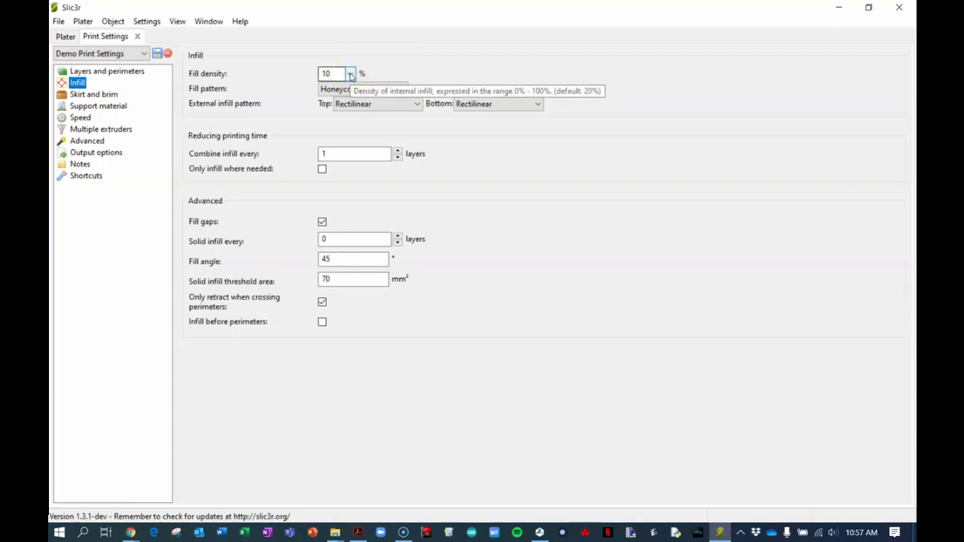
{"action": "left_click", "coordinate": [422, 67]}
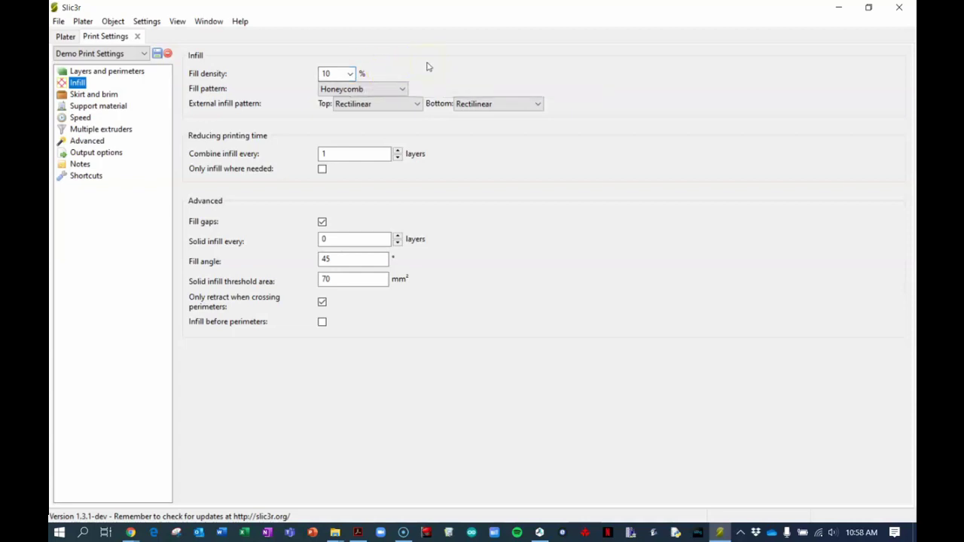
{"action": "left_click", "coordinate": [106, 94]}
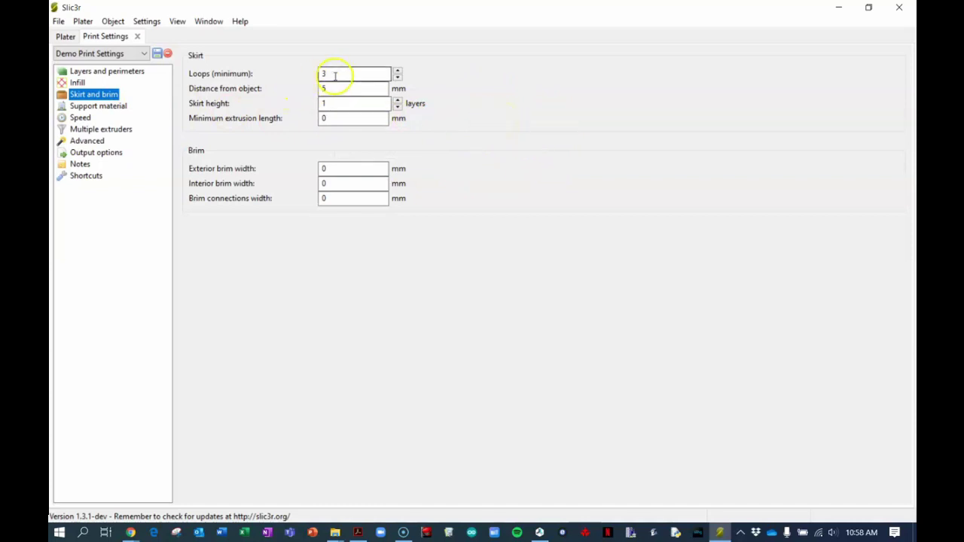
{"action": "mouse_move", "coordinate": [336, 75]}
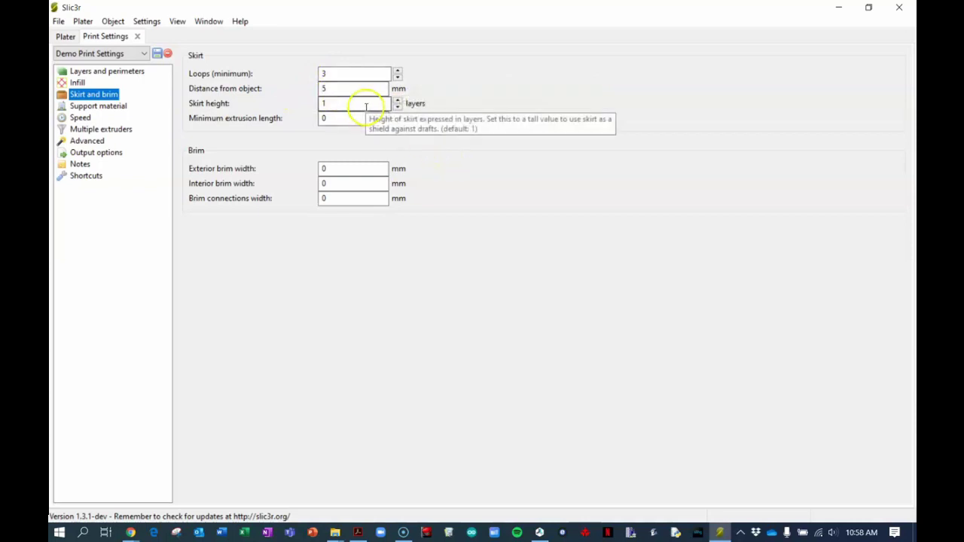
{"action": "left_click", "coordinate": [81, 118]}
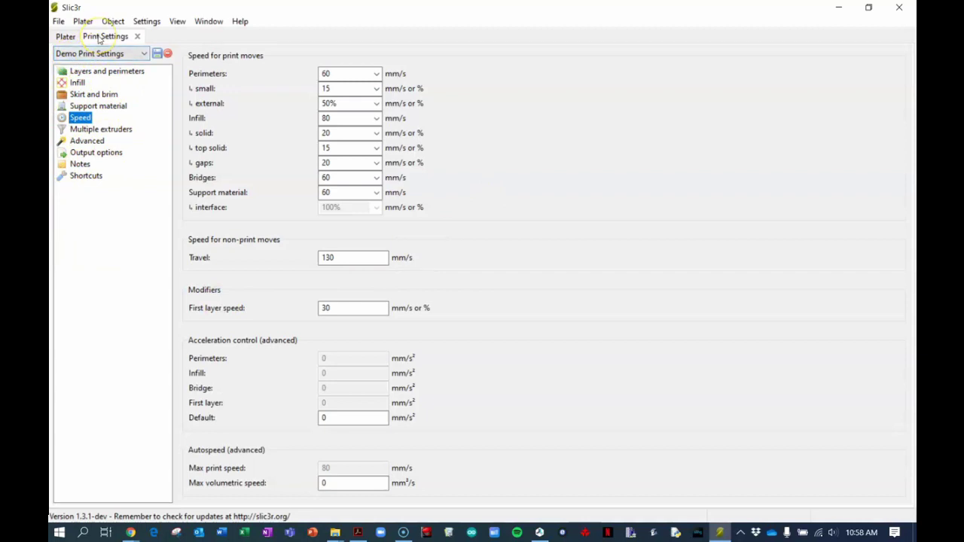
Set the Demo filament diameter to 1.75 mm.
{"action": "left_click", "coordinate": [66, 37]}
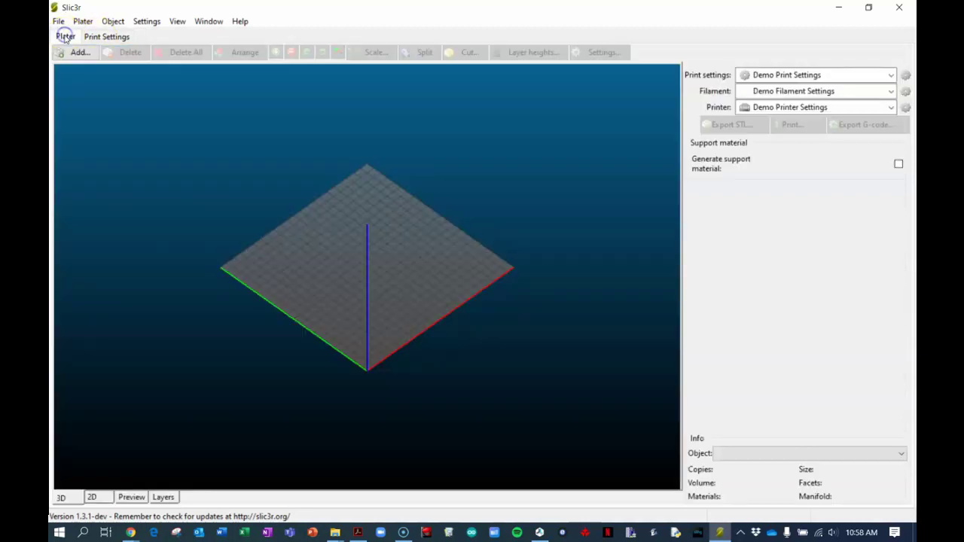
{"action": "left_click", "coordinate": [906, 91]}
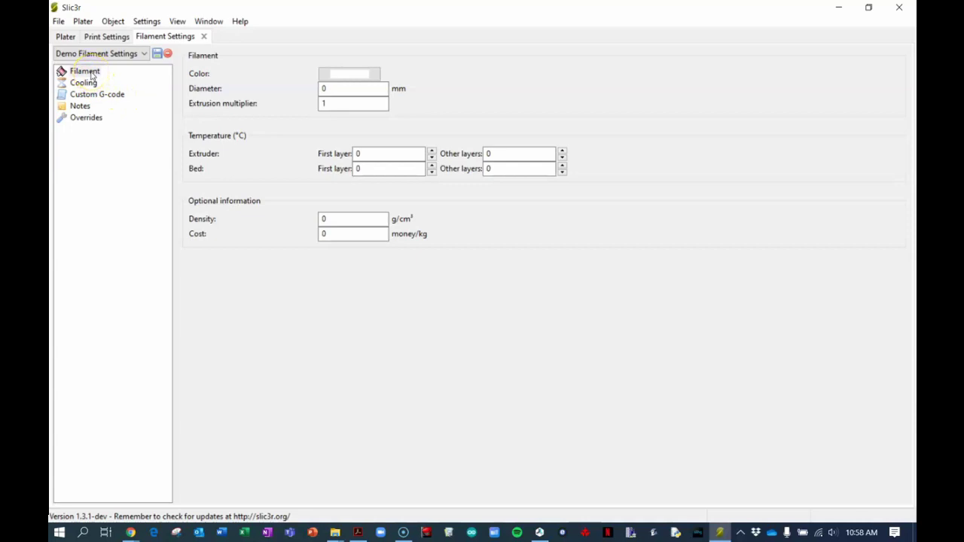
{"action": "mouse_move", "coordinate": [215, 97]}
{"action": "left_click", "coordinate": [379, 88]}
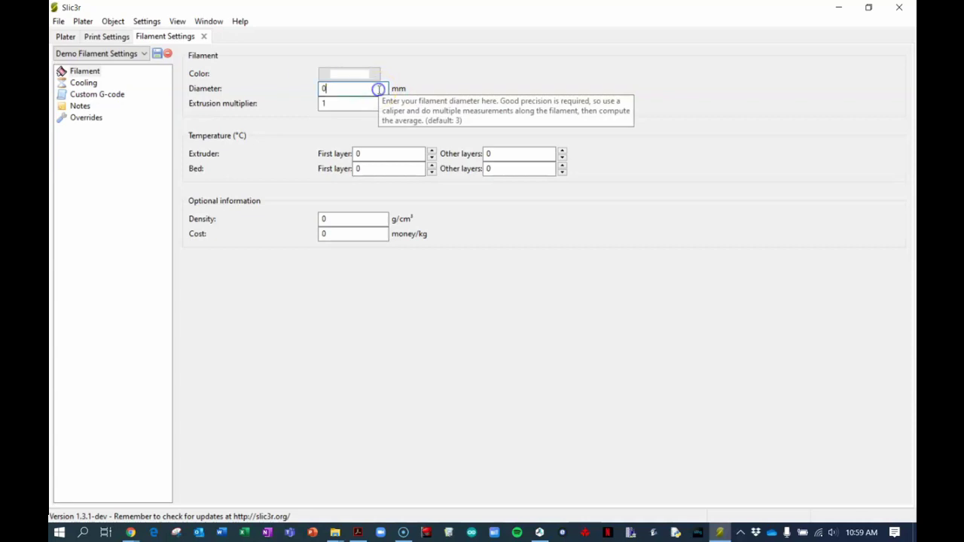
{"action": "left_click", "coordinate": [380, 89]}
{"action": "type", "text": "1.75"}
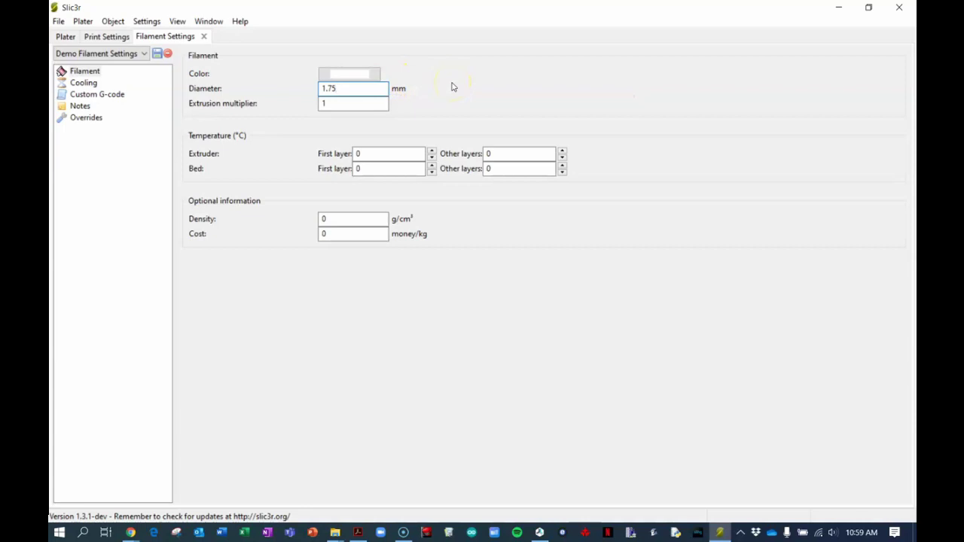
Set extruder temperatures to 205/200 °C and bed temperatures to 65/60 °C for first/other layers.
{"action": "left_click", "coordinate": [400, 154]}
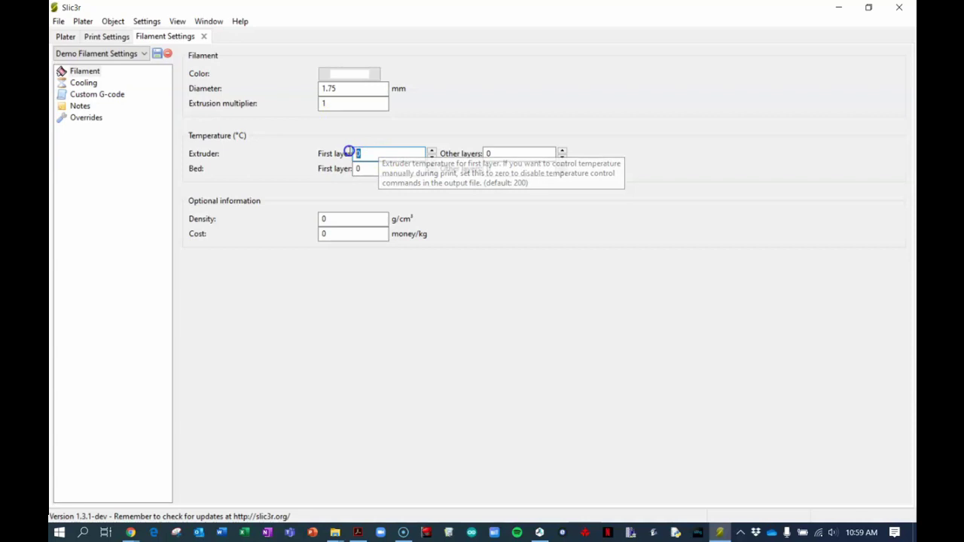
{"action": "double_click", "coordinate": [358, 153]}
{"action": "type", "text": "205"}
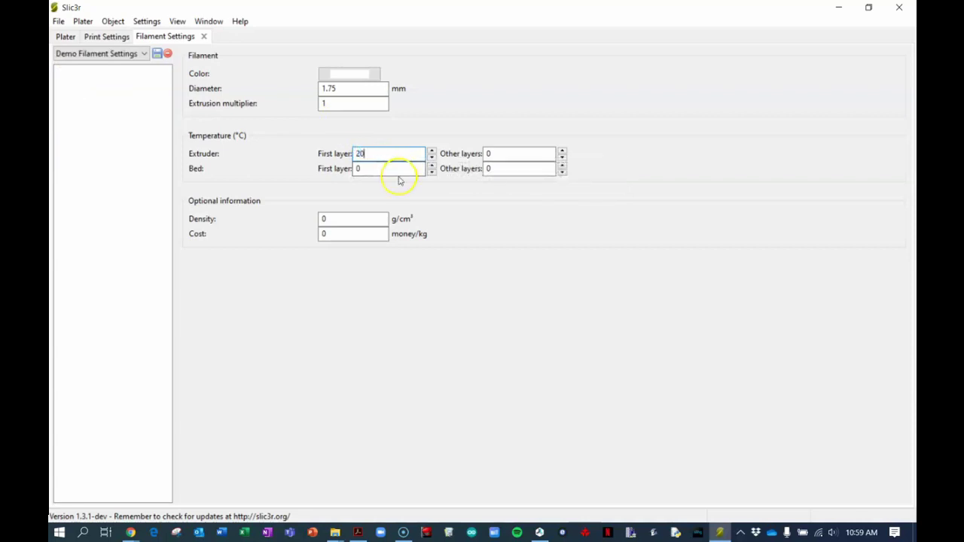
{"action": "double_click", "coordinate": [486, 152]}
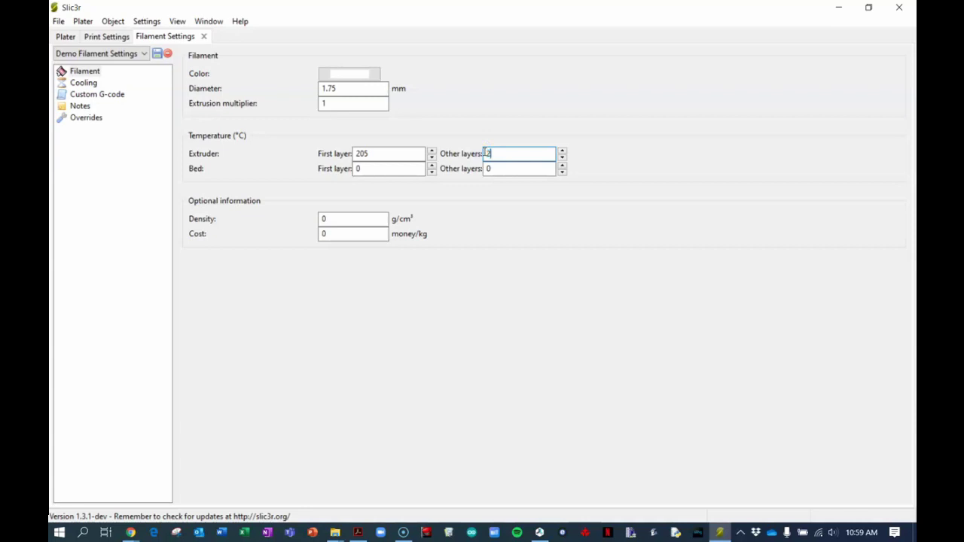
{"action": "type", "text": "00"}
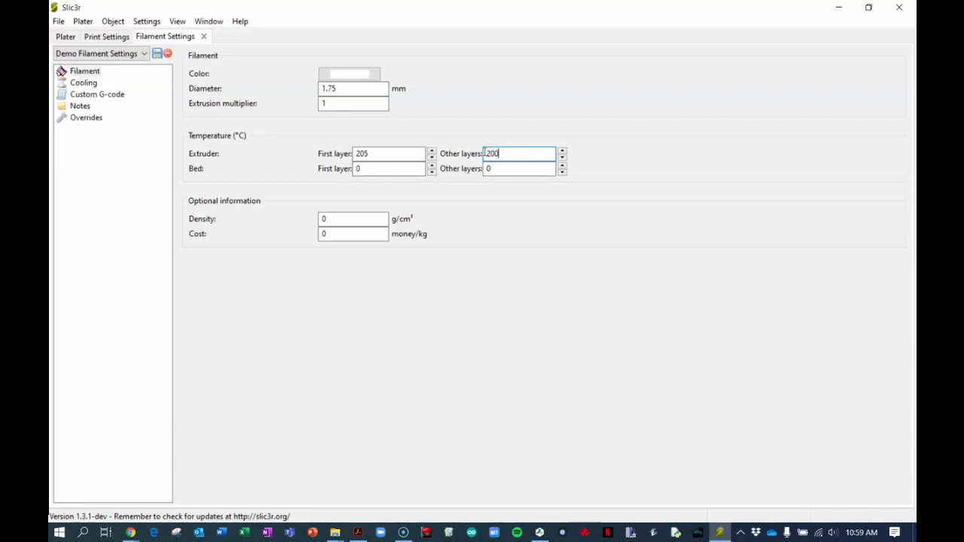
{"action": "double_click", "coordinate": [358, 169]}
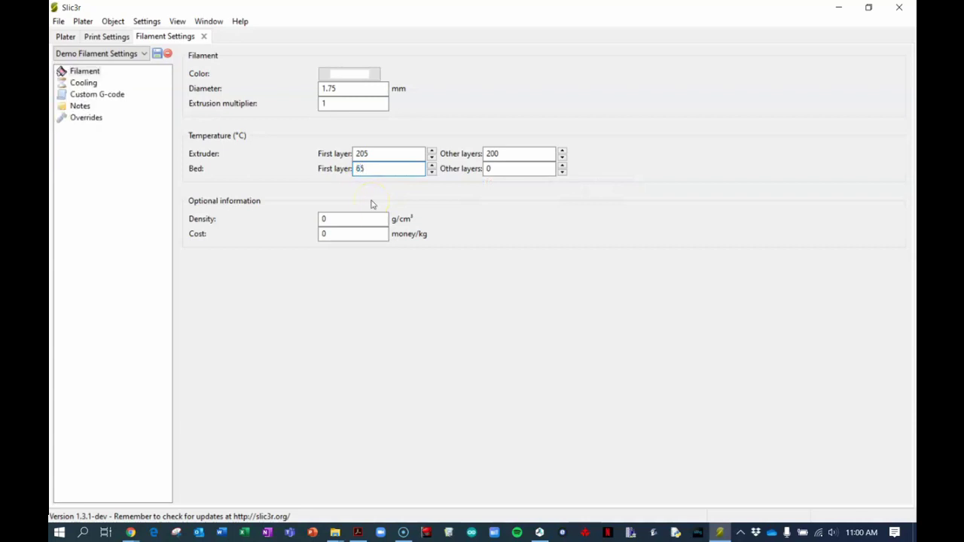
{"action": "double_click", "coordinate": [487, 169]}
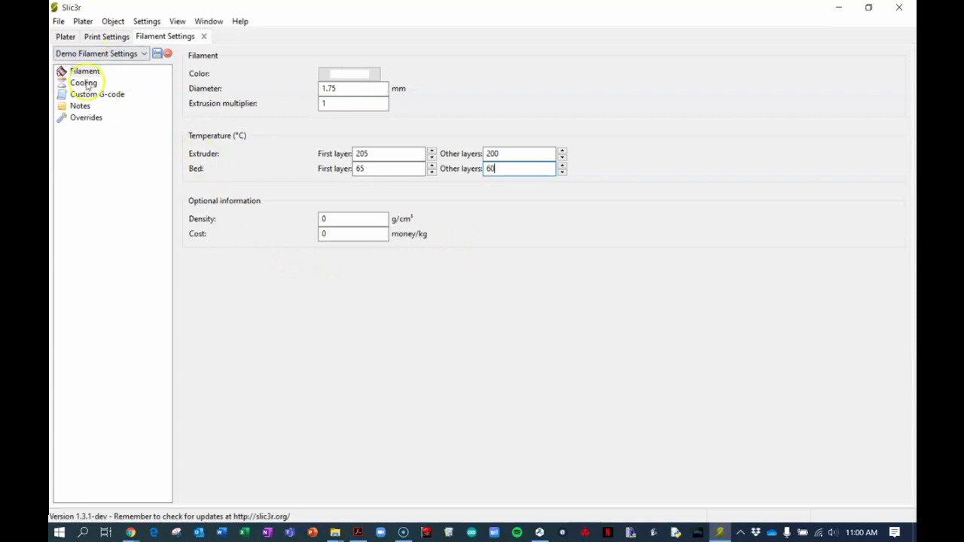
{"action": "left_click", "coordinate": [65, 37]}
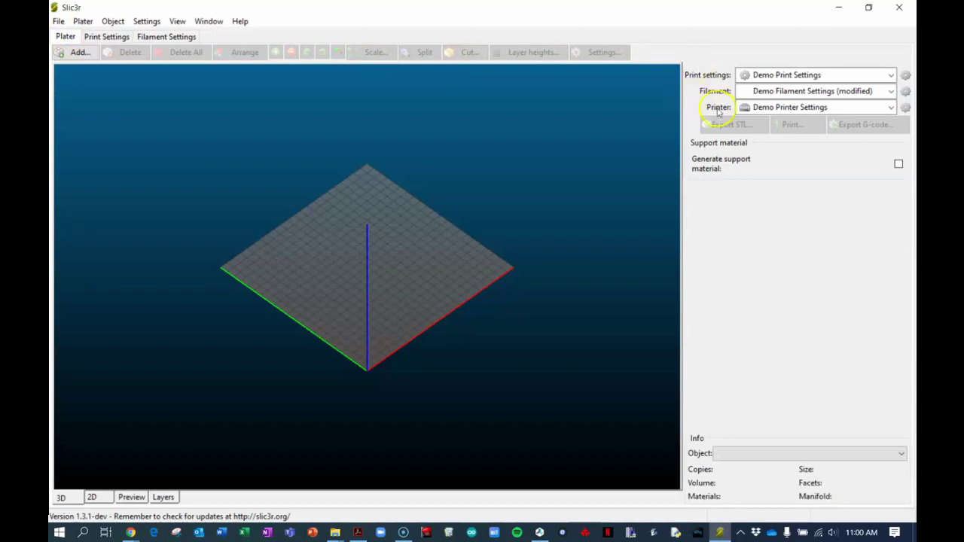
Set Extruder 1's nozzle diameter to 0.4 mm in the Demo printer settings.
{"action": "left_click", "coordinate": [905, 108]}
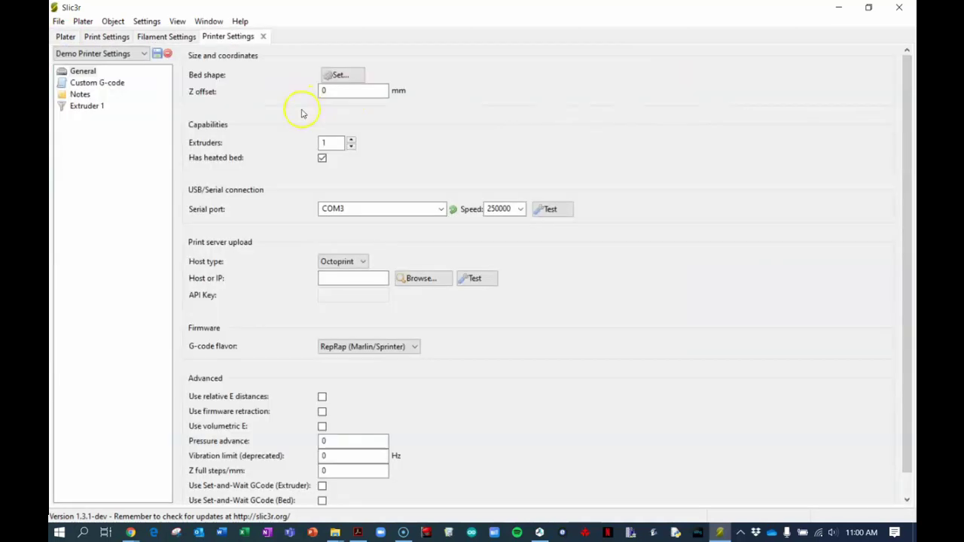
{"action": "left_click", "coordinate": [79, 105]}
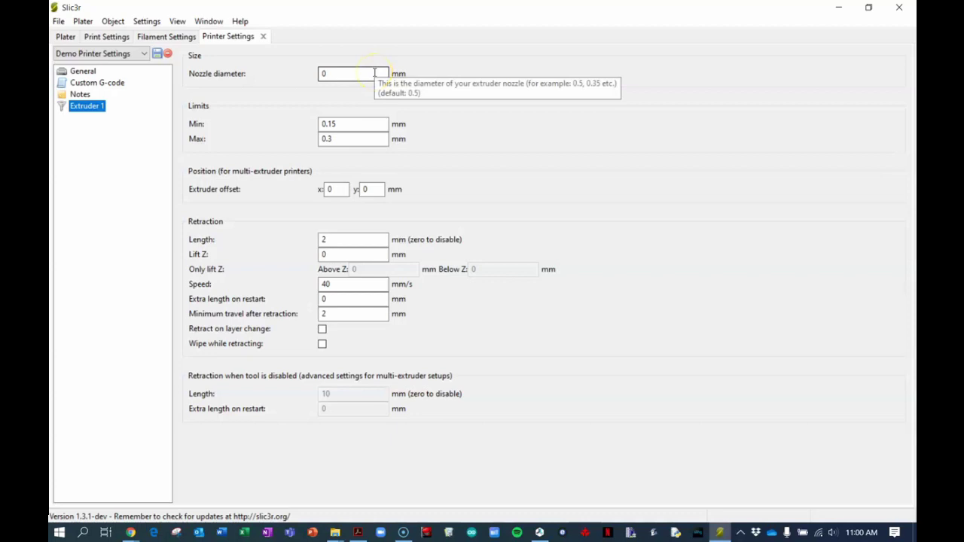
{"action": "left_click", "coordinate": [373, 72]}
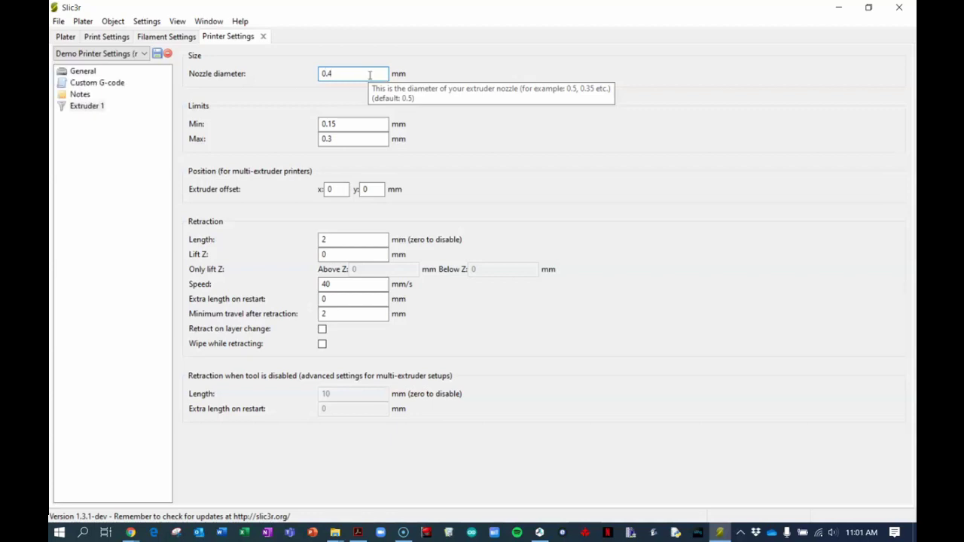
{"action": "left_click", "coordinate": [354, 89]}
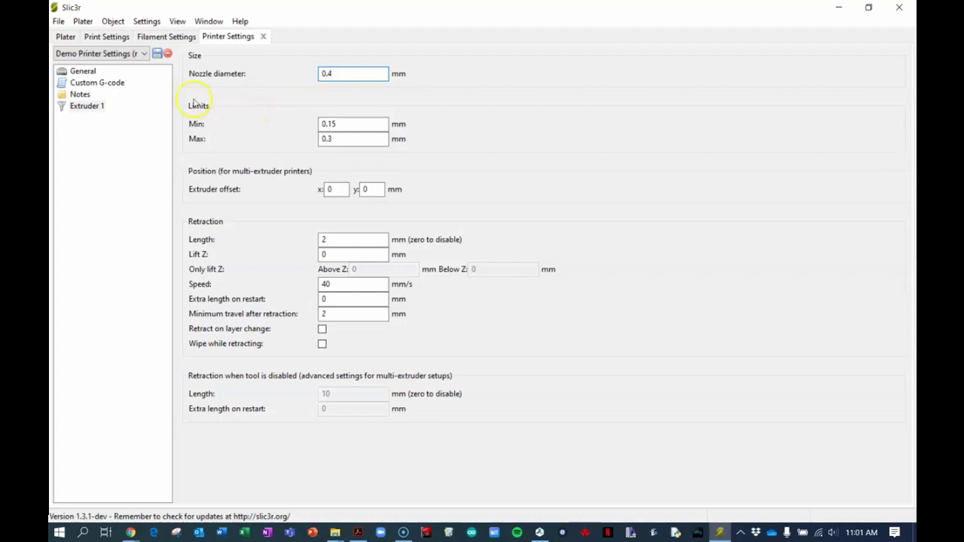
Save the Demo printer and filament presets under their existing names.
{"action": "left_click", "coordinate": [158, 54]}
{"action": "left_click", "coordinate": [103, 98]}
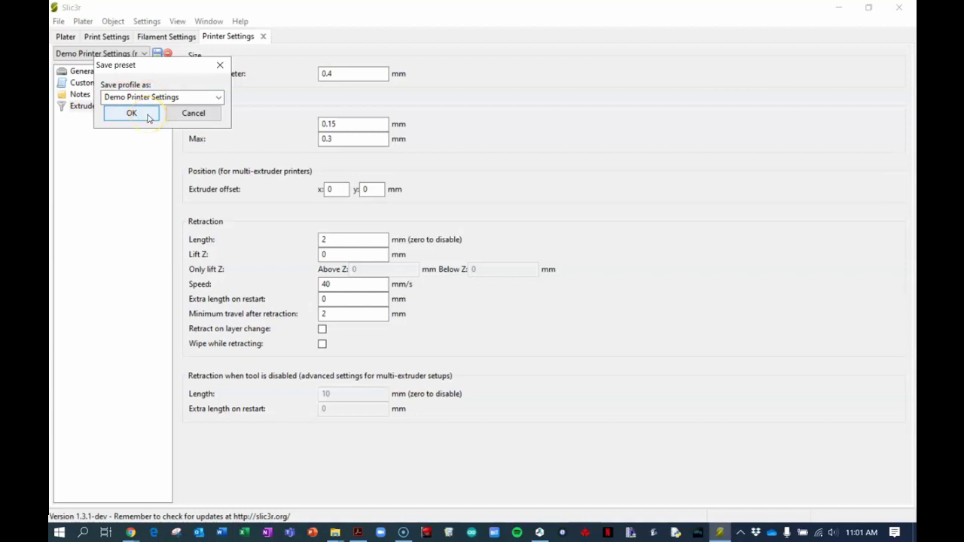
{"action": "left_click", "coordinate": [132, 114]}
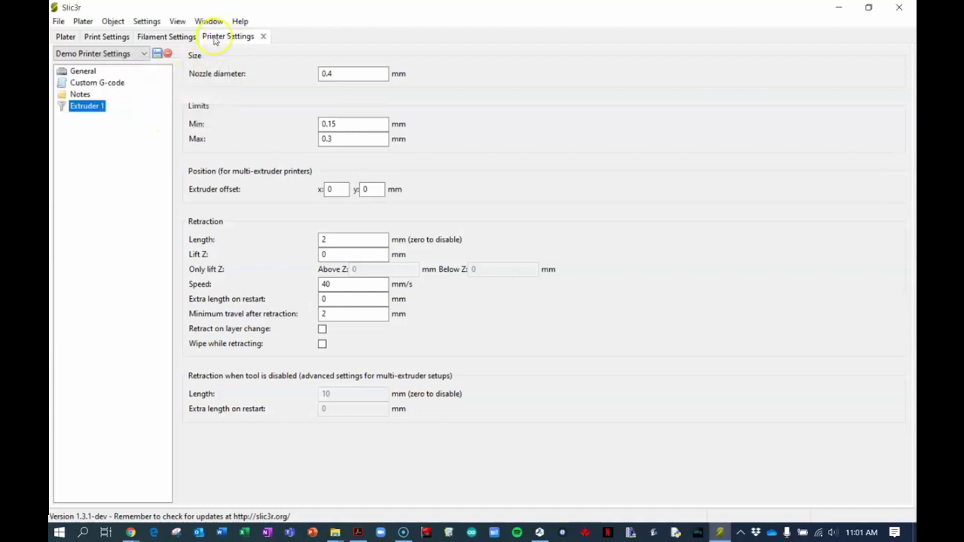
{"action": "left_click", "coordinate": [159, 37]}
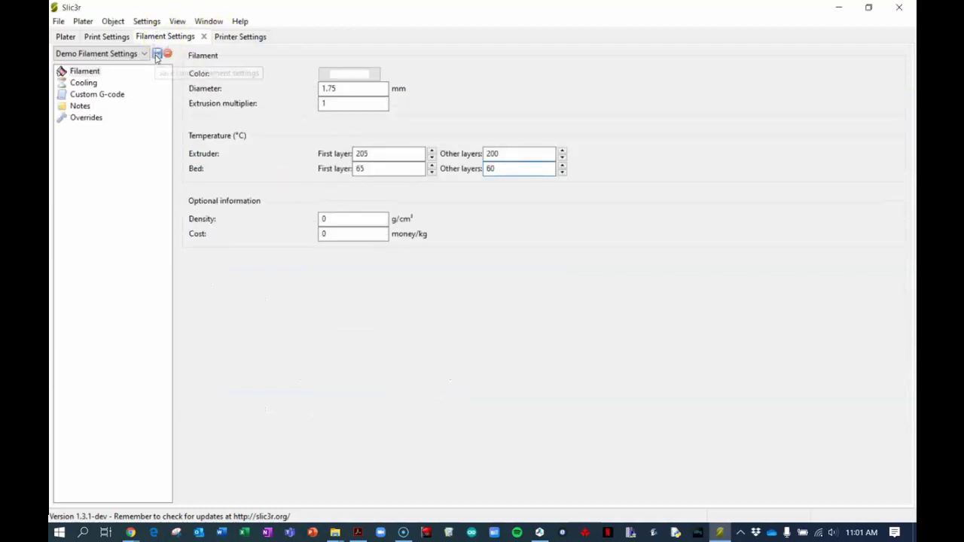
{"action": "left_click", "coordinate": [156, 55]}
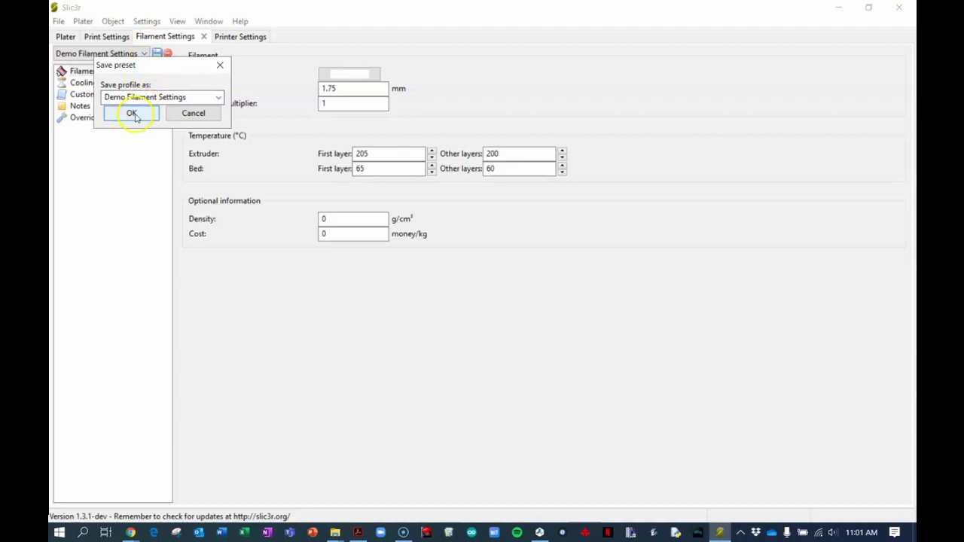
{"action": "left_click", "coordinate": [132, 114]}
Save the Demo print settings preset under its existing name.
{"action": "left_click", "coordinate": [106, 37]}
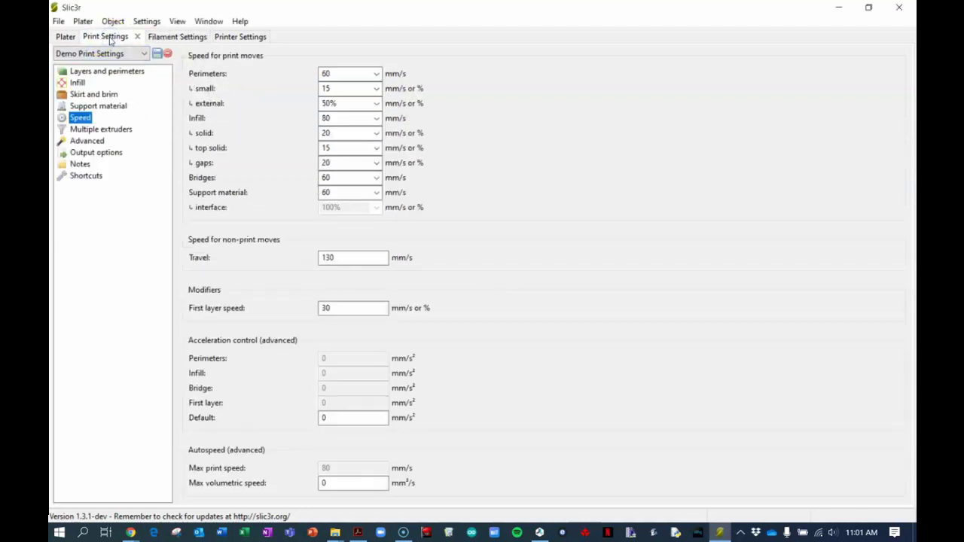
{"action": "left_click", "coordinate": [156, 54]}
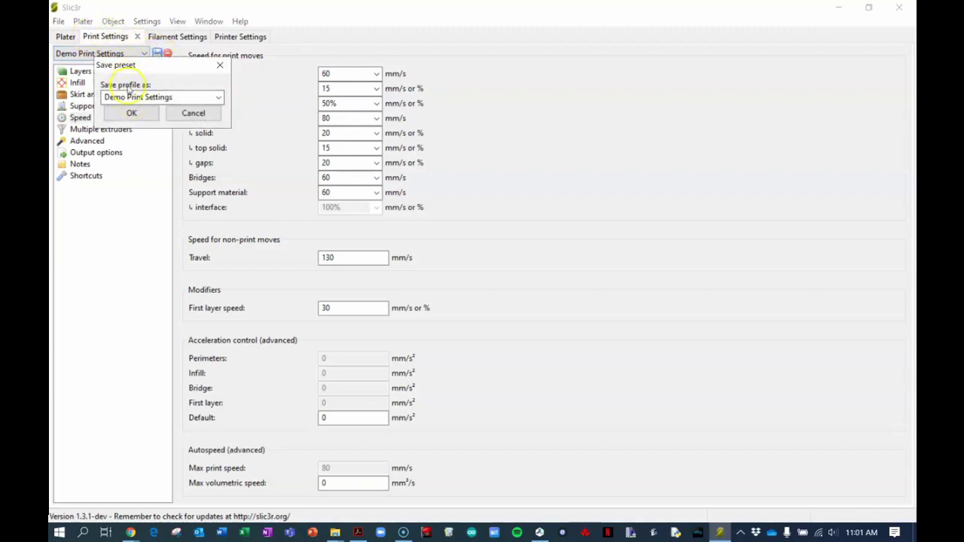
{"action": "left_click", "coordinate": [131, 112]}
{"action": "key", "text": "ctrl+4"}
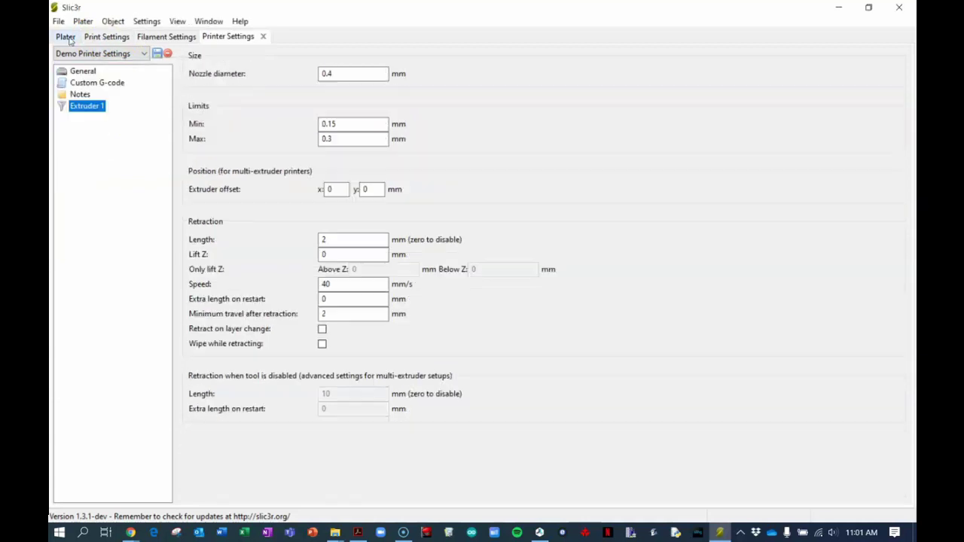
{"action": "left_click", "coordinate": [66, 37]}
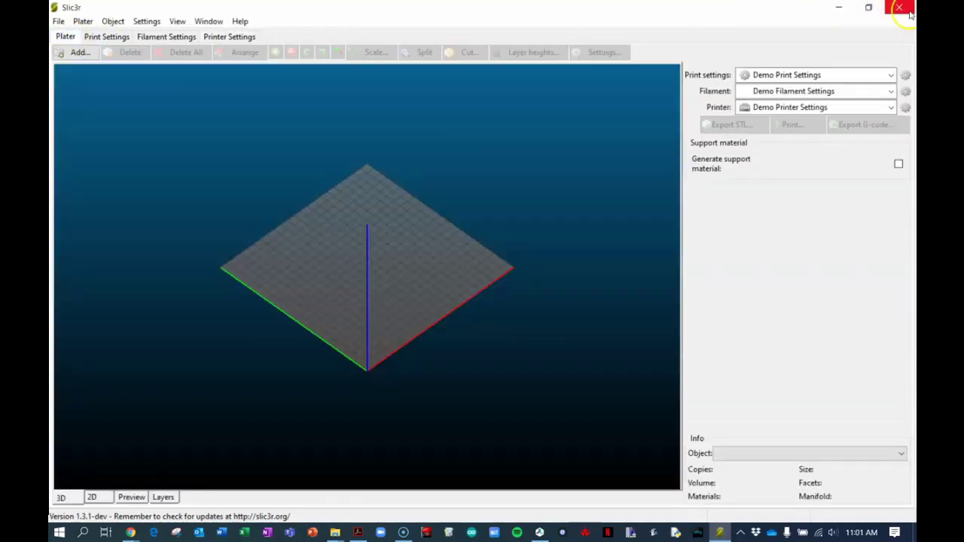
Close Slic3r and select Demo Print, Demo Printer and Demo Filament Settings for slicing.
{"action": "left_click", "coordinate": [900, 9]}
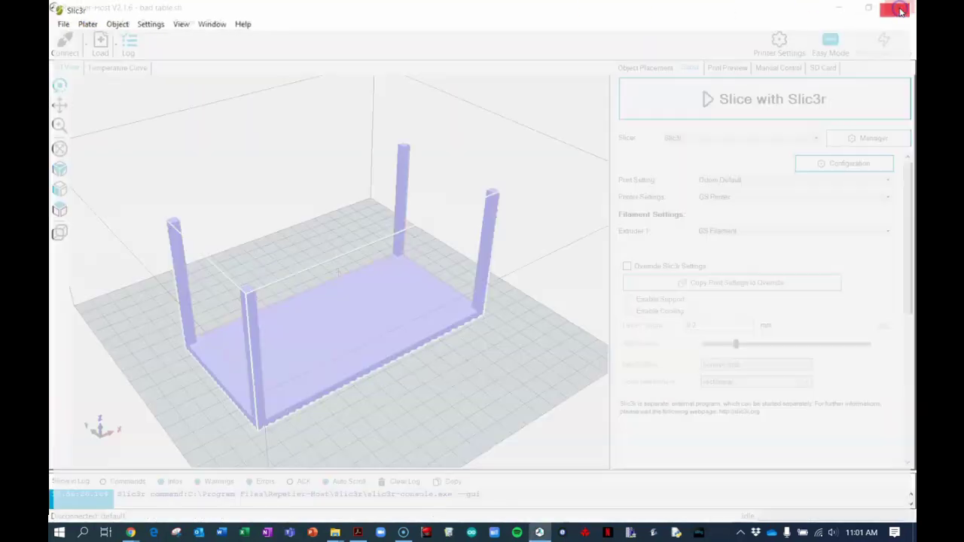
{"action": "left_click", "coordinate": [881, 181]}
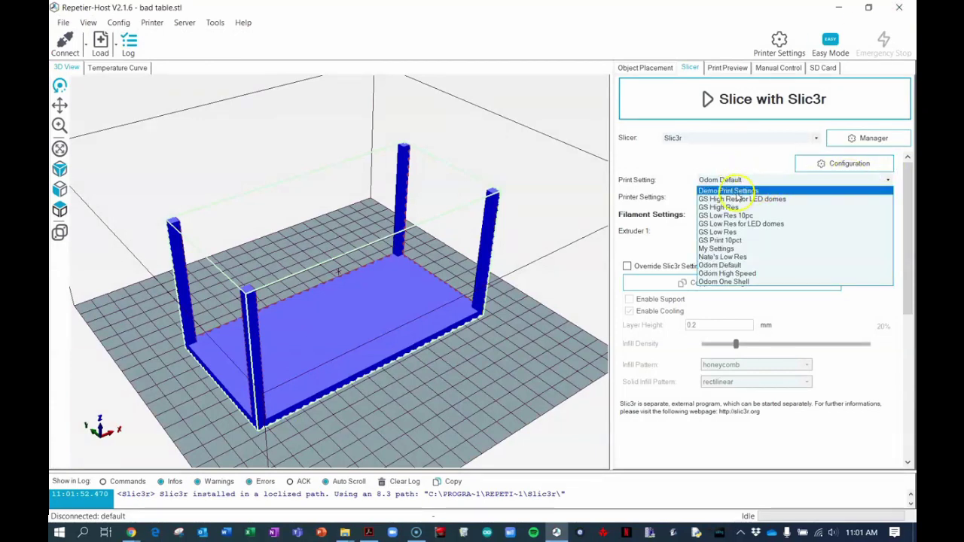
{"action": "left_click", "coordinate": [734, 191]}
{"action": "left_click", "coordinate": [886, 197]}
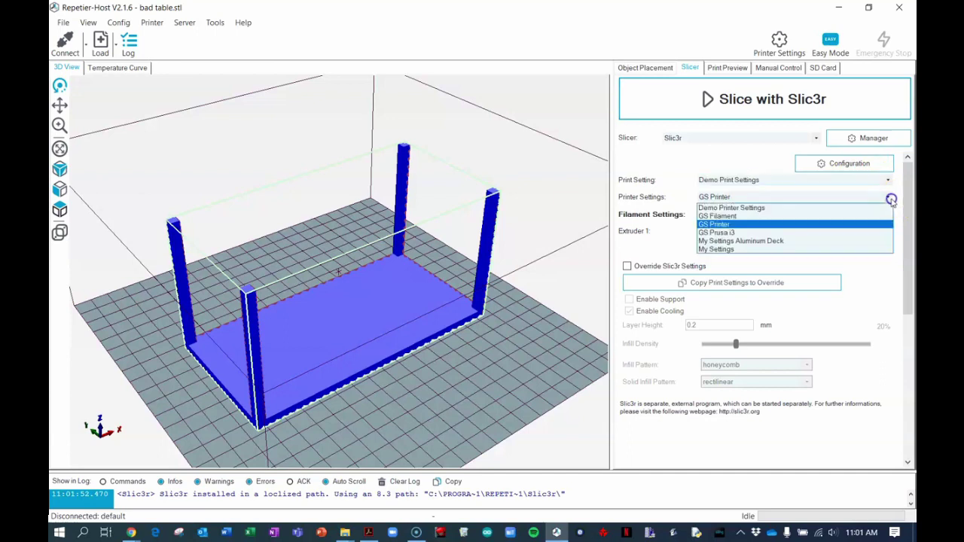
{"action": "left_click", "coordinate": [778, 209]}
{"action": "left_click", "coordinate": [877, 232]}
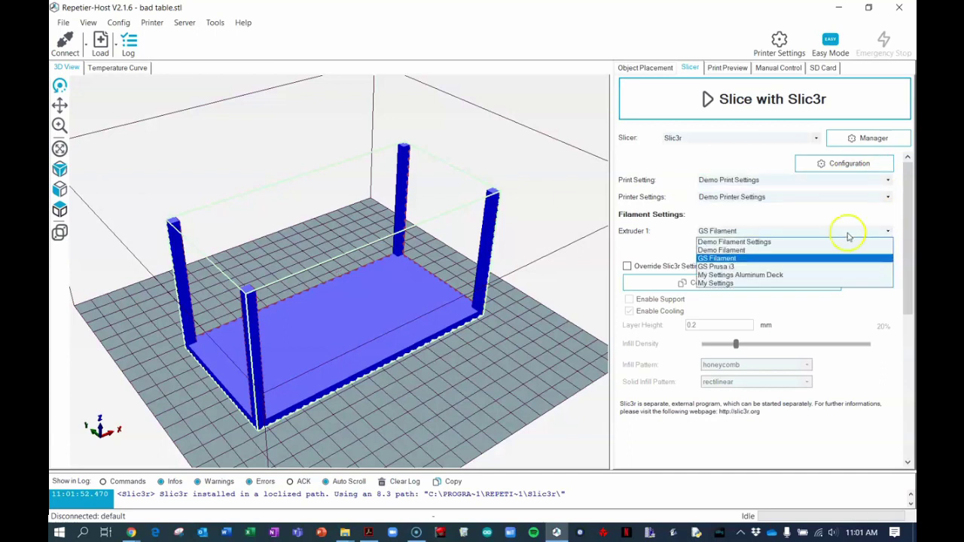
{"action": "left_click", "coordinate": [771, 242]}
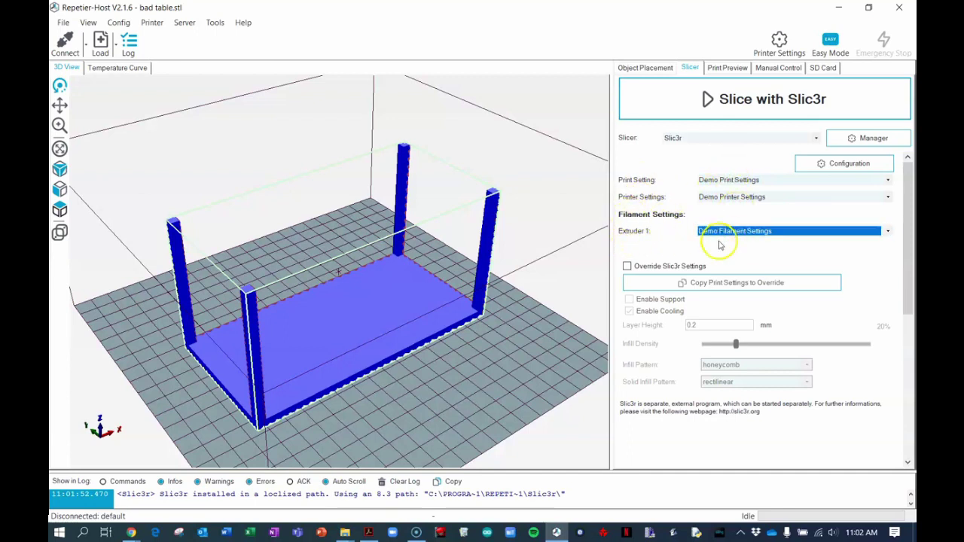
Slice the table with Slic3r and use Show Layer Range to preview up to layer 1.
{"action": "left_click", "coordinate": [749, 106]}
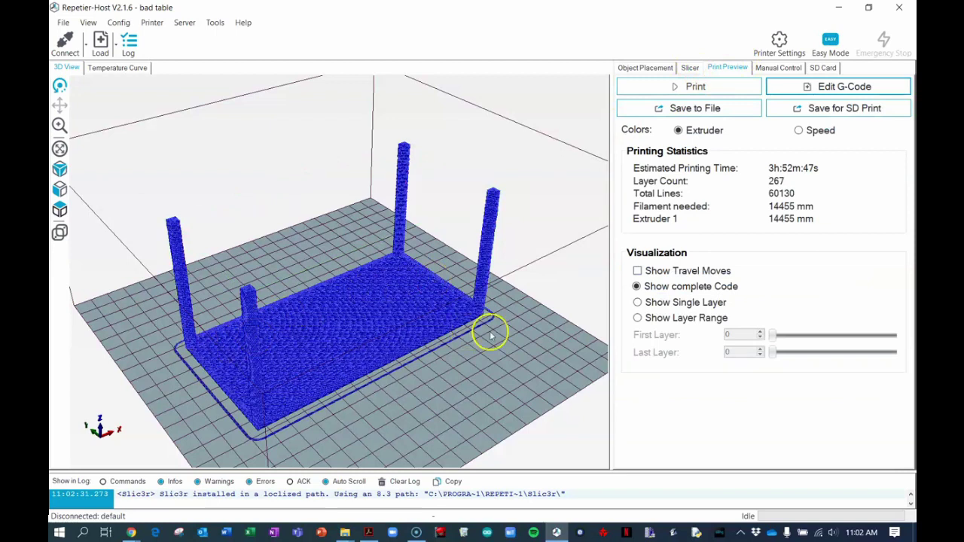
{"action": "left_click", "coordinate": [638, 319]}
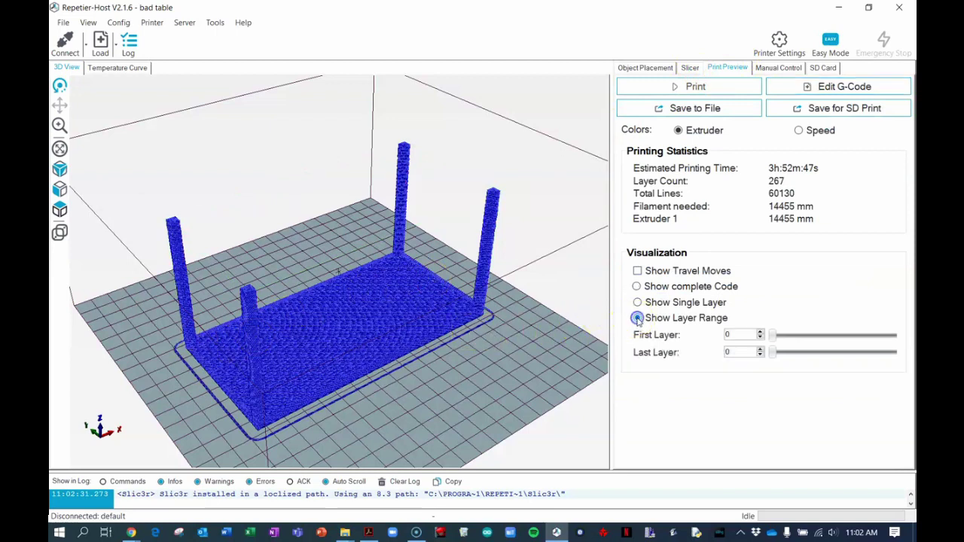
{"action": "left_click_drag", "start_coordinate": [262, 401], "coordinate": [216, 408]}
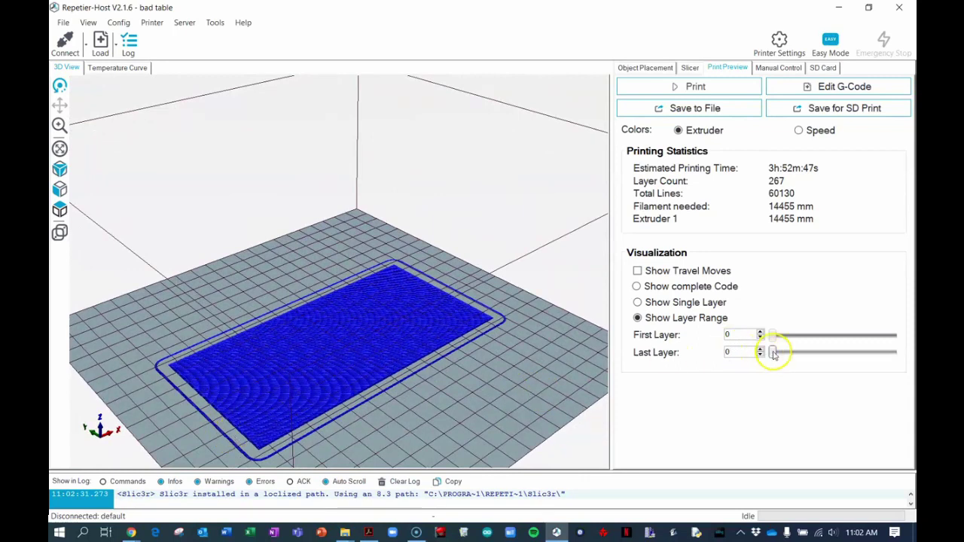
{"action": "mouse_move", "coordinate": [776, 352]}
{"action": "left_mouse_down"}
{"action": "mouse_move", "coordinate": [893, 353]}
{"action": "mouse_move", "coordinate": [760, 363]}
{"action": "left_mouse_up"}
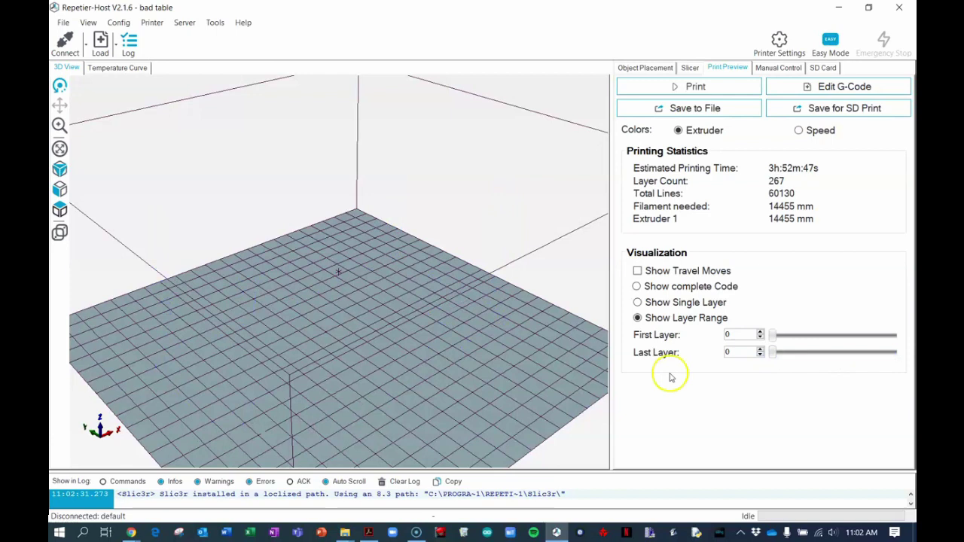
{"action": "left_click", "coordinate": [761, 350]}
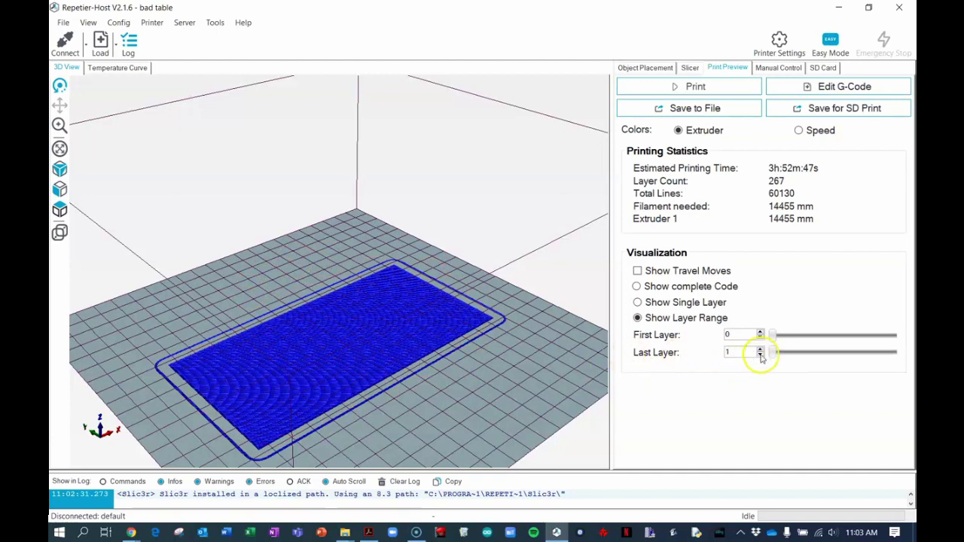
Zoom the preview and raise the last shown layer step by step to 10.
{"action": "scroll", "coordinate": [490, 344], "scroll_direction": "up", "scroll_amount": 5}
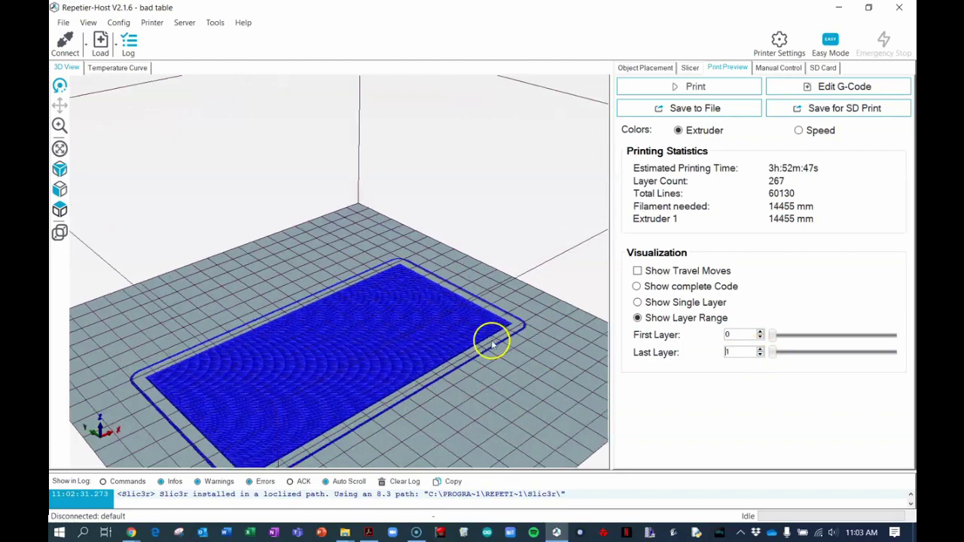
{"action": "scroll", "coordinate": [515, 339], "scroll_direction": "up", "scroll_amount": 10}
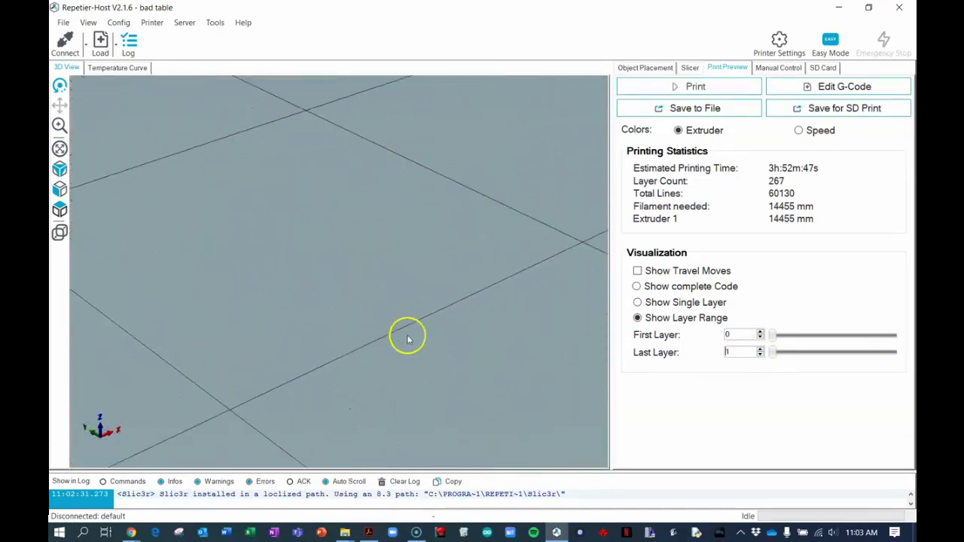
{"action": "scroll", "coordinate": [467, 376], "scroll_direction": "down", "scroll_amount": 5}
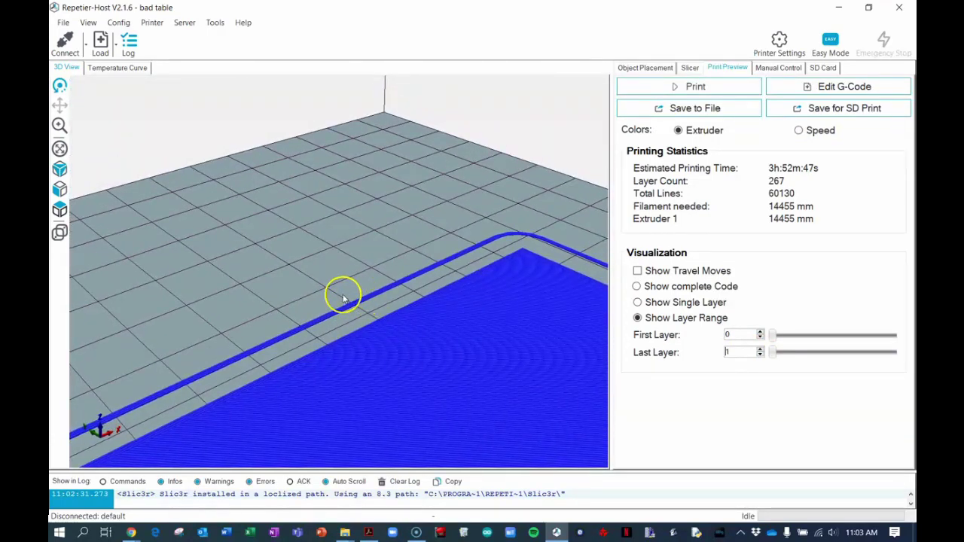
{"action": "scroll", "coordinate": [377, 287], "scroll_direction": "down", "scroll_amount": 3}
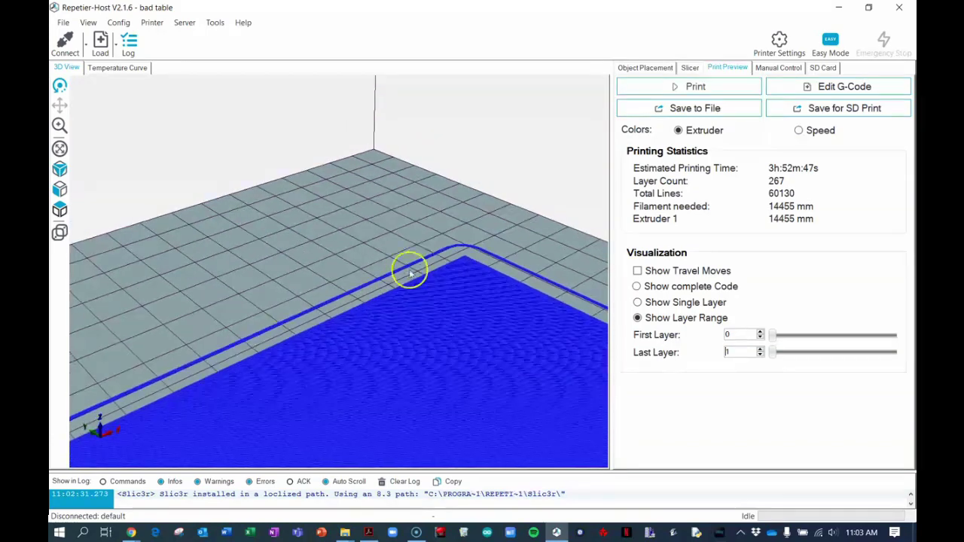
{"action": "scroll", "coordinate": [400, 294], "scroll_direction": "down", "scroll_amount": 8}
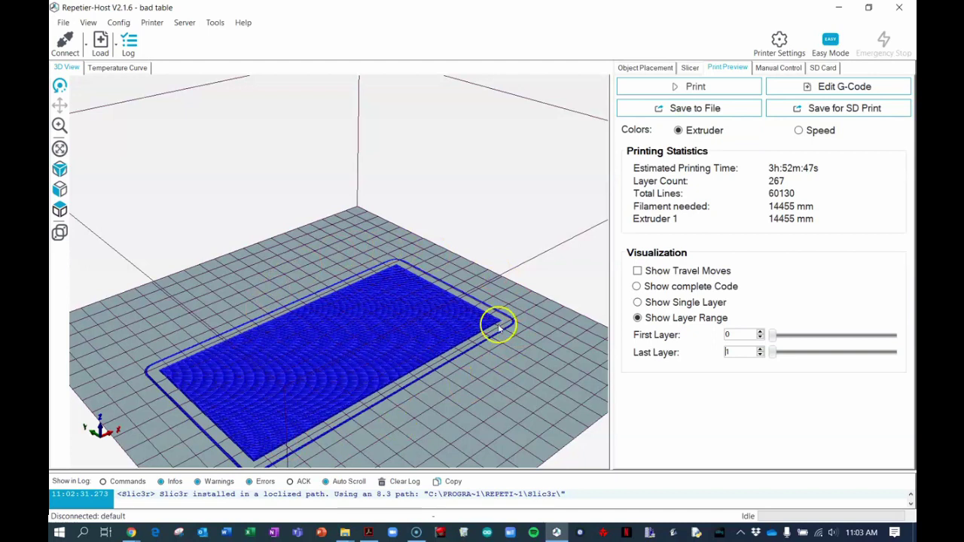
{"action": "left_click", "coordinate": [761, 350]}
{"action": "left_click", "coordinate": [761, 349]}
{"action": "left_click", "coordinate": [761, 349]}
{"action": "left_click", "coordinate": [761, 349]}
{"action": "left_click", "coordinate": [760, 348]}
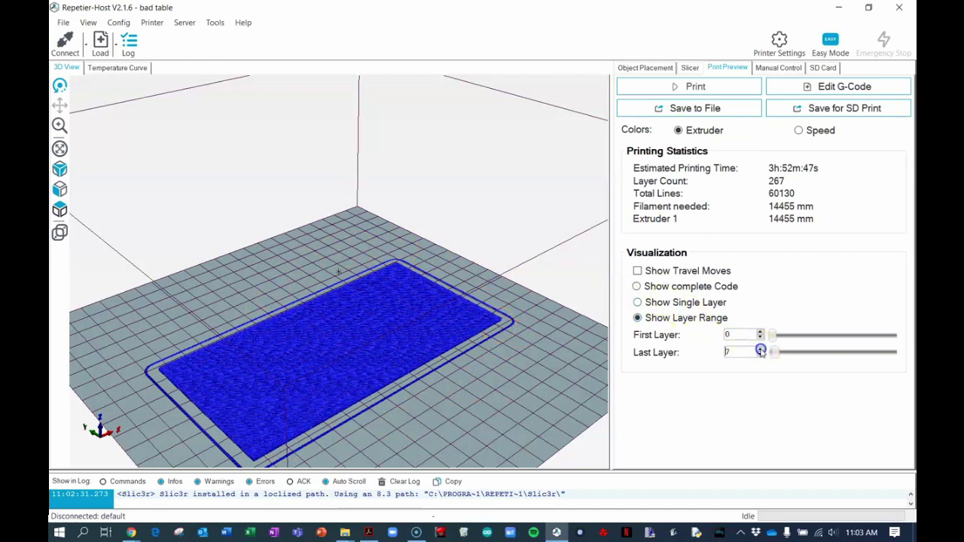
{"action": "left_click", "coordinate": [761, 349]}
{"action": "left_click", "coordinate": [761, 349]}
{"action": "left_click", "coordinate": [761, 349]}
{"action": "left_click", "coordinate": [761, 349]}
{"action": "left_click", "coordinate": [760, 348]}
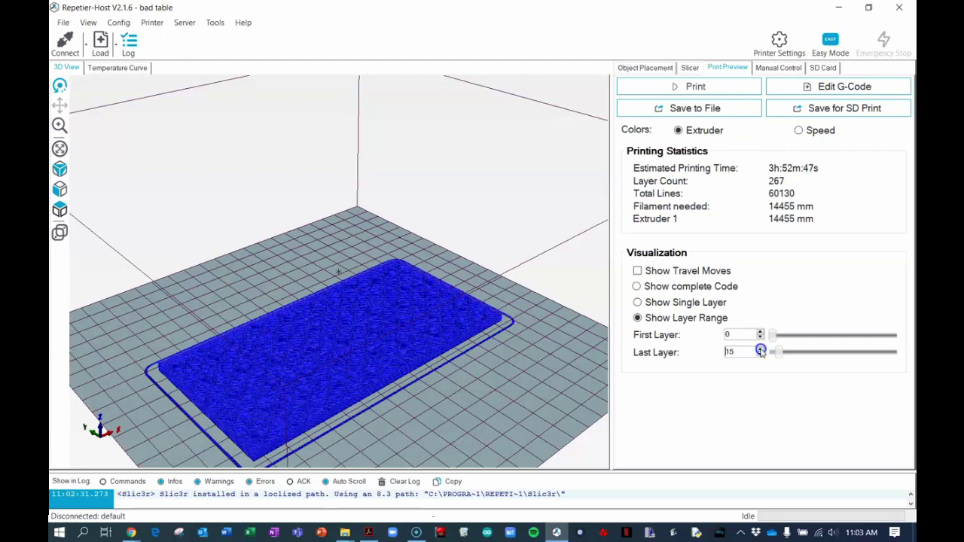
Extend the layer preview up through the legs and orbit to inspect a table leg.
{"action": "left_click_drag", "start_coordinate": [776, 351], "coordinate": [838, 351]}
{"action": "scroll", "coordinate": [491, 320], "scroll_direction": "up", "scroll_amount": 6}
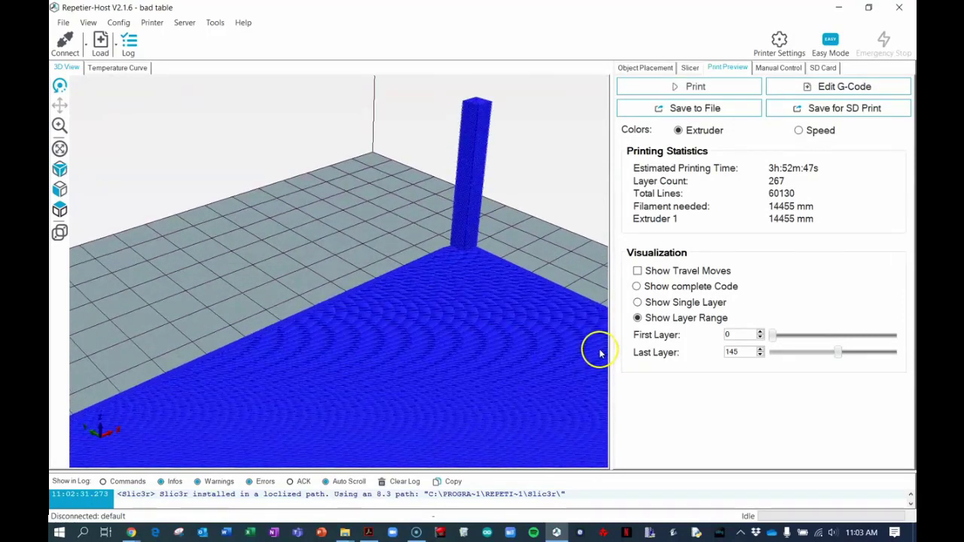
{"action": "left_click_drag", "start_coordinate": [597, 354], "coordinate": [431, 325]}
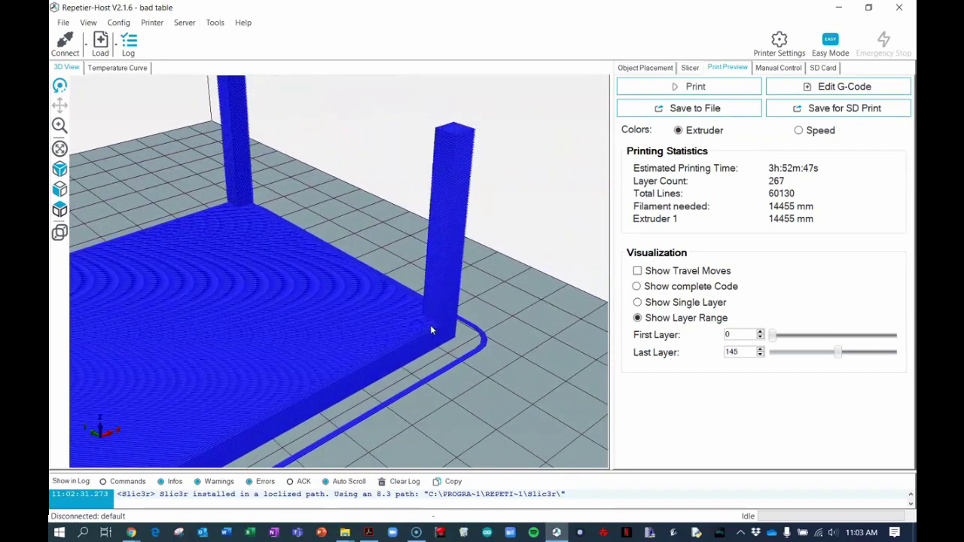
{"action": "right_click_drag", "start_coordinate": [430, 324], "coordinate": [563, 351]}
{"action": "left_click_drag", "start_coordinate": [568, 351], "coordinate": [319, 286]}
{"action": "right_click_drag", "start_coordinate": [318, 286], "coordinate": [396, 354]}
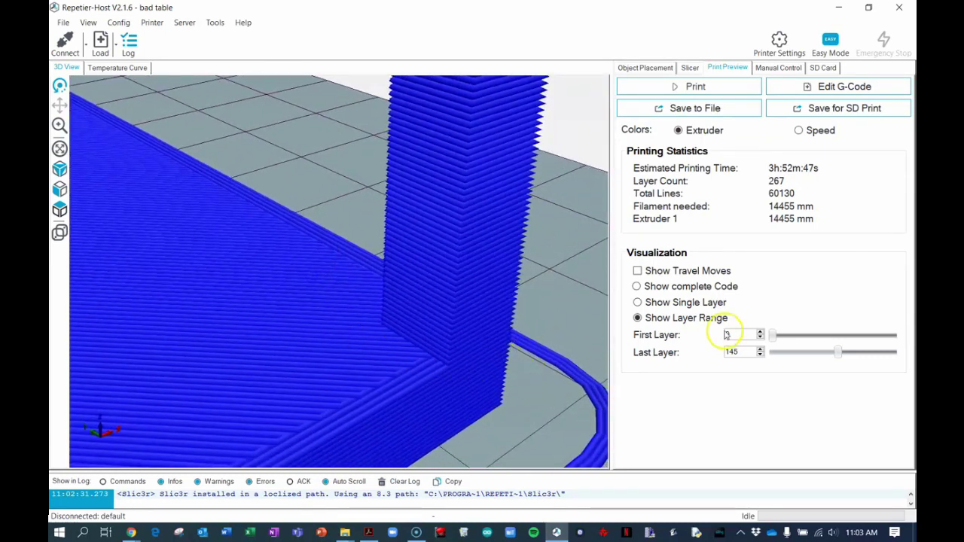
Bring Last Layer back to 10 to show the tabletop's honeycomb infill.
{"action": "left_click_drag", "start_coordinate": [838, 353], "coordinate": [778, 359]}
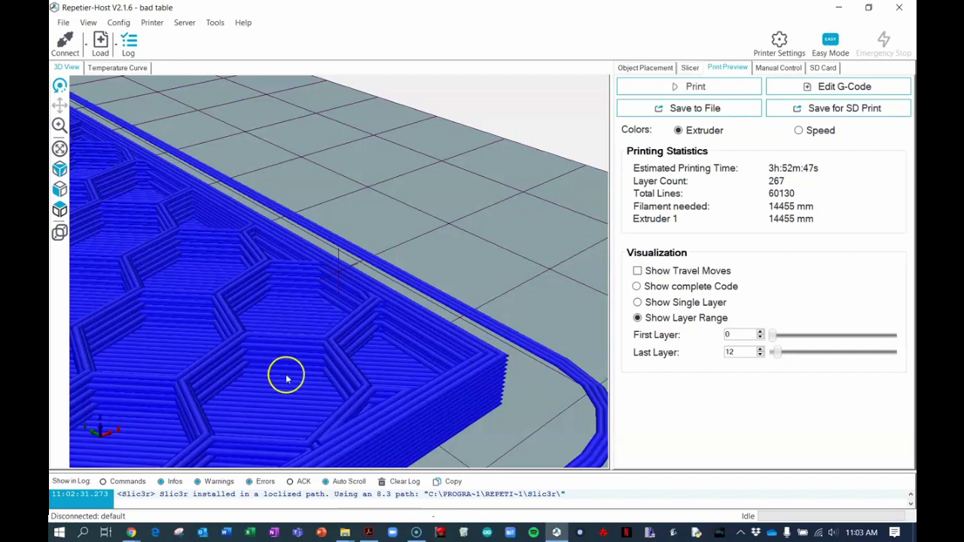
{"action": "scroll", "coordinate": [347, 316], "scroll_direction": "down", "scroll_amount": 5}
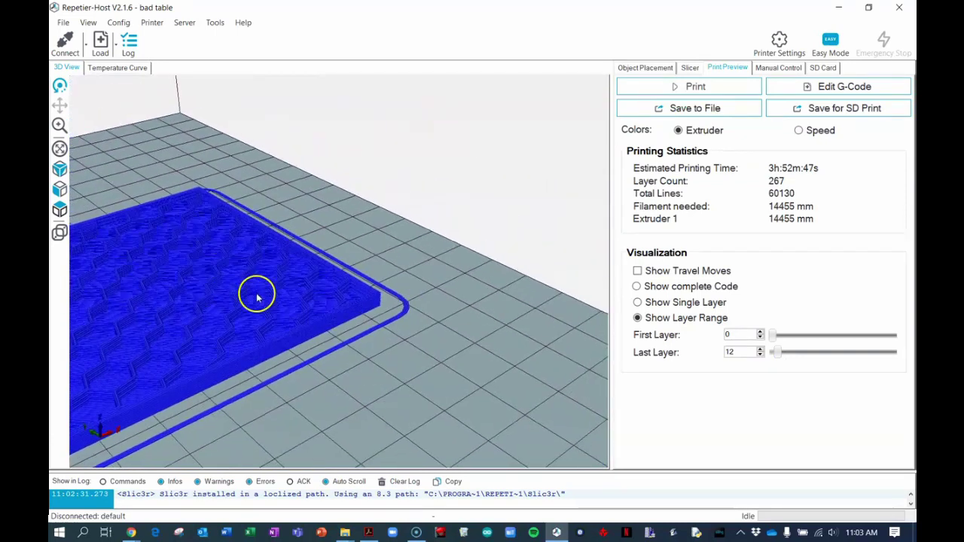
{"action": "scroll", "coordinate": [157, 279], "scroll_direction": "up", "scroll_amount": 5}
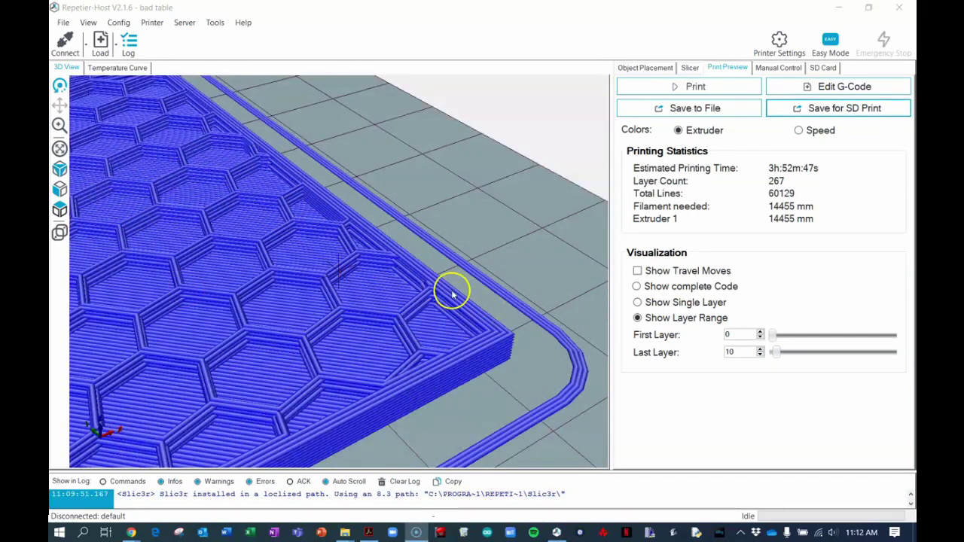
{"action": "scroll", "coordinate": [447, 288], "scroll_direction": "down", "scroll_amount": 5}
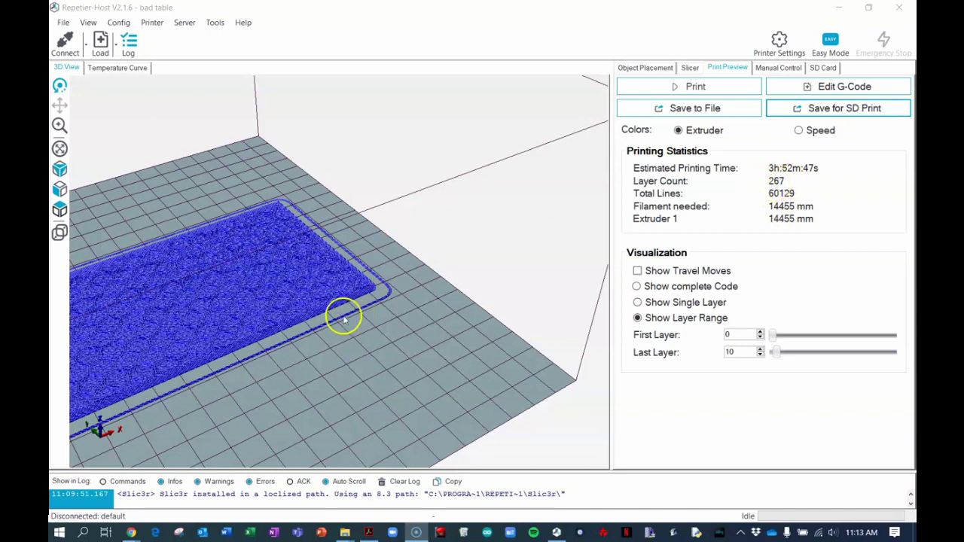
{"action": "scroll", "coordinate": [333, 319], "scroll_direction": "up", "scroll_amount": 5}
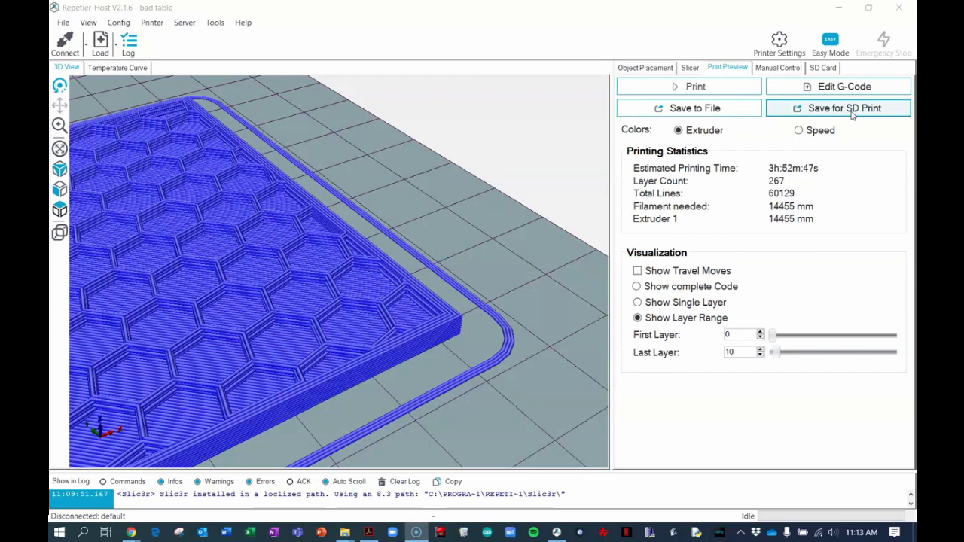
Save the sliced table's SD-print G-code as 'table demo' in the table demo folder.
{"action": "left_click", "coordinate": [851, 115]}
{"action": "left_click", "coordinate": [851, 110]}
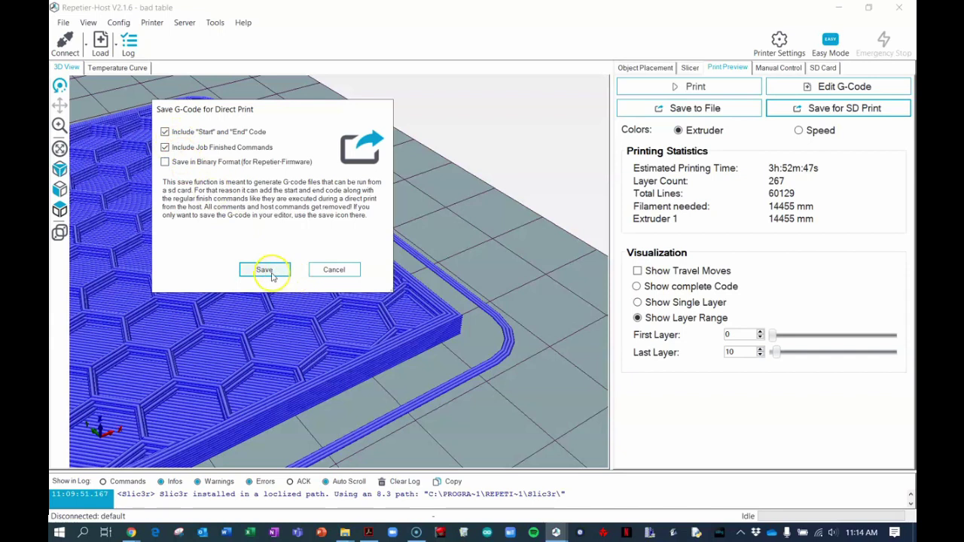
{"action": "left_click", "coordinate": [265, 270]}
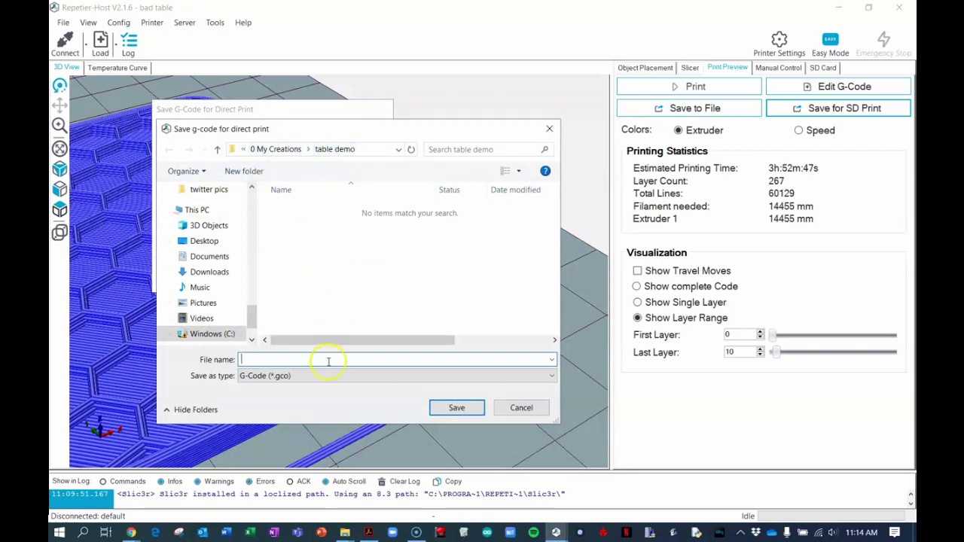
{"action": "type", "text": "able "}
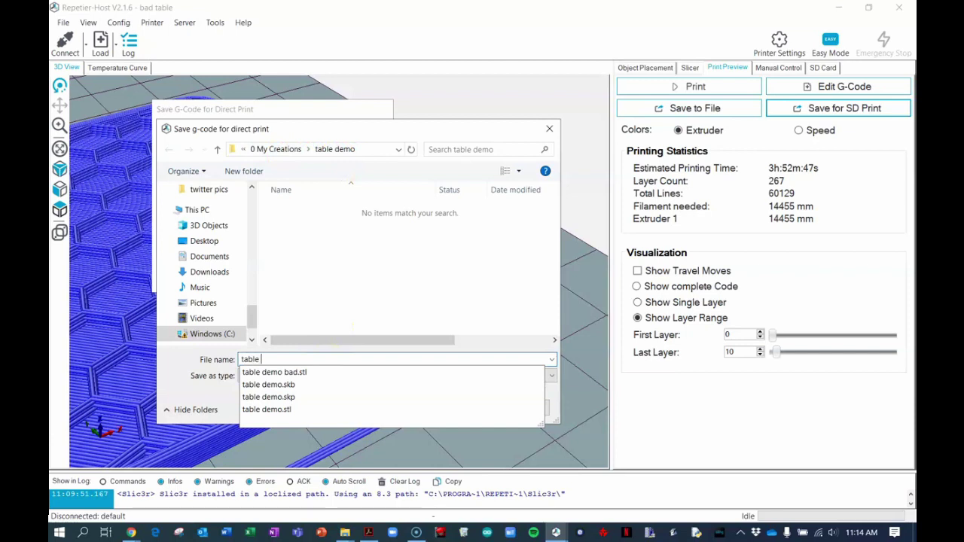
{"action": "type", "text": "demo"}
{"action": "left_click", "coordinate": [331, 312]}
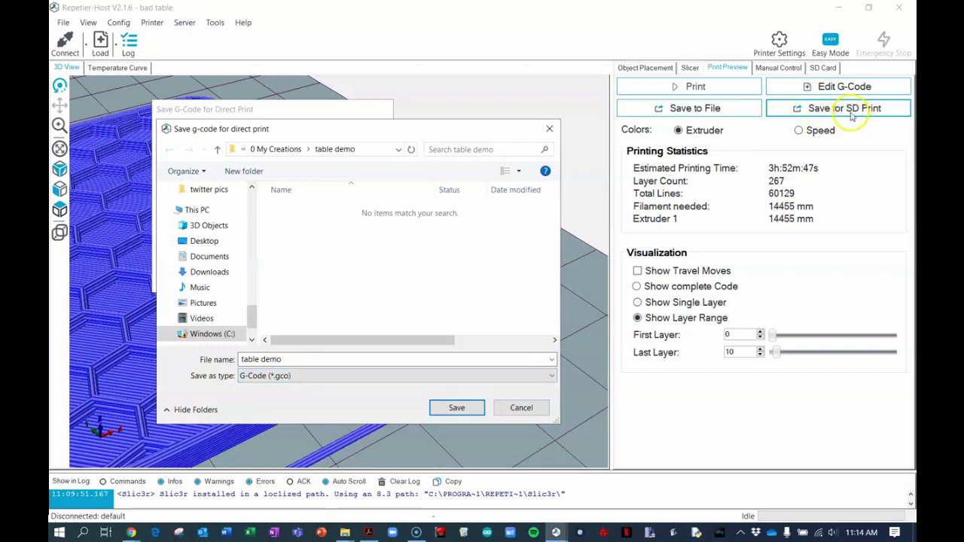
{"action": "left_click", "coordinate": [454, 410]}
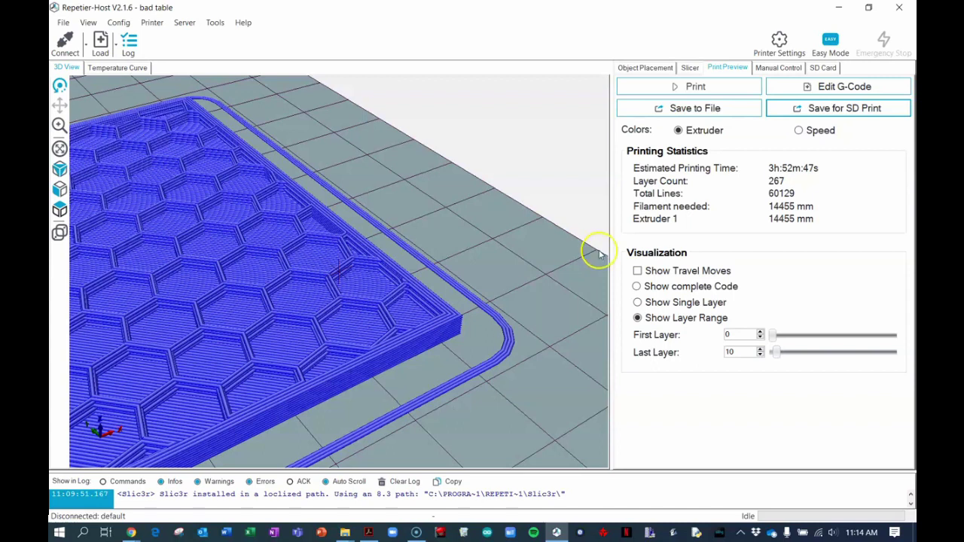
Cancel a plain G-code save, then re-save table demo.gco for SD printing.
{"action": "left_click", "coordinate": [698, 110]}
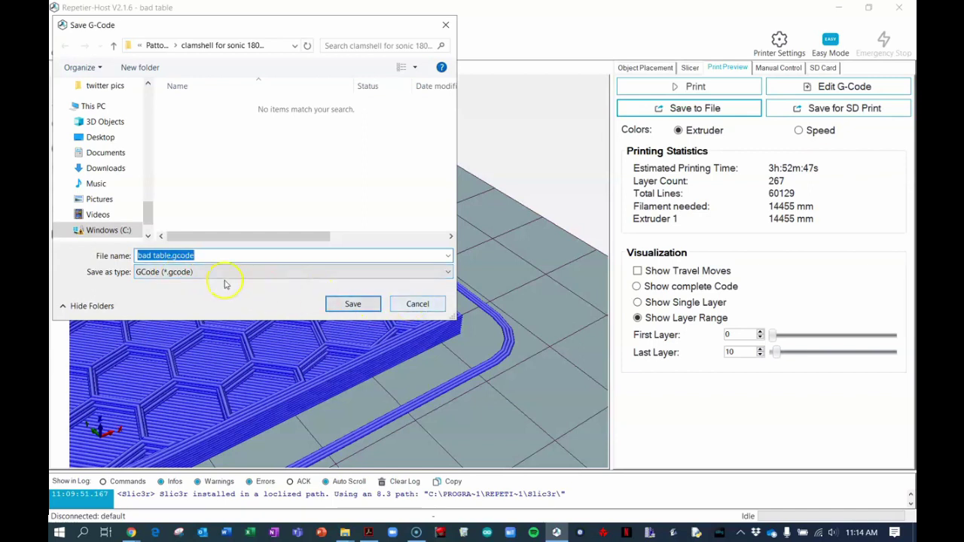
{"action": "left_click", "coordinate": [415, 304]}
{"action": "left_click", "coordinate": [868, 108]}
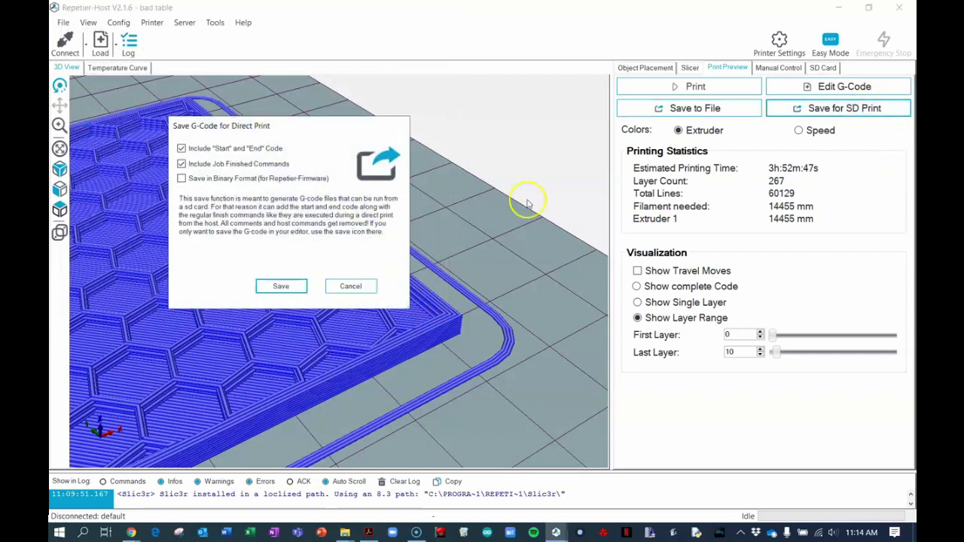
{"action": "left_click", "coordinate": [279, 287]}
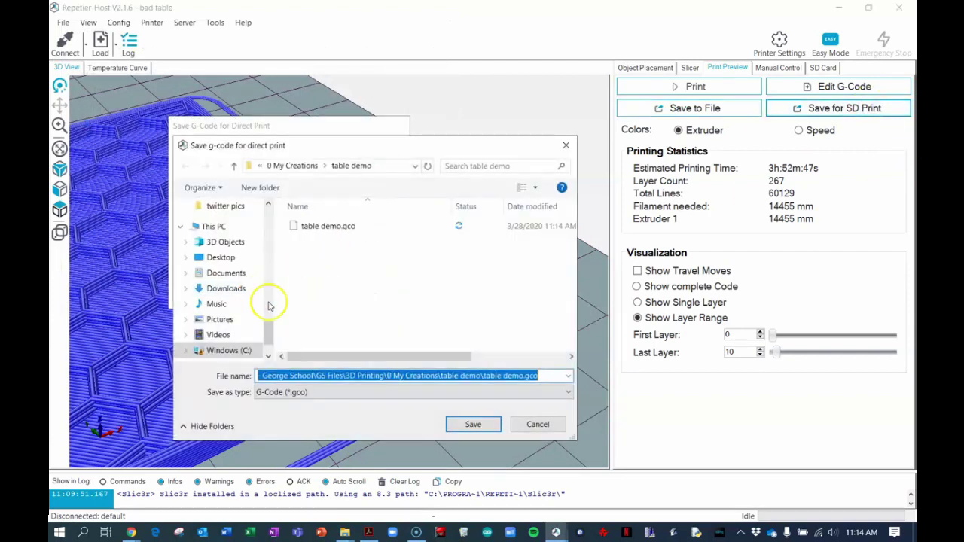
{"action": "left_click", "coordinate": [482, 424]}
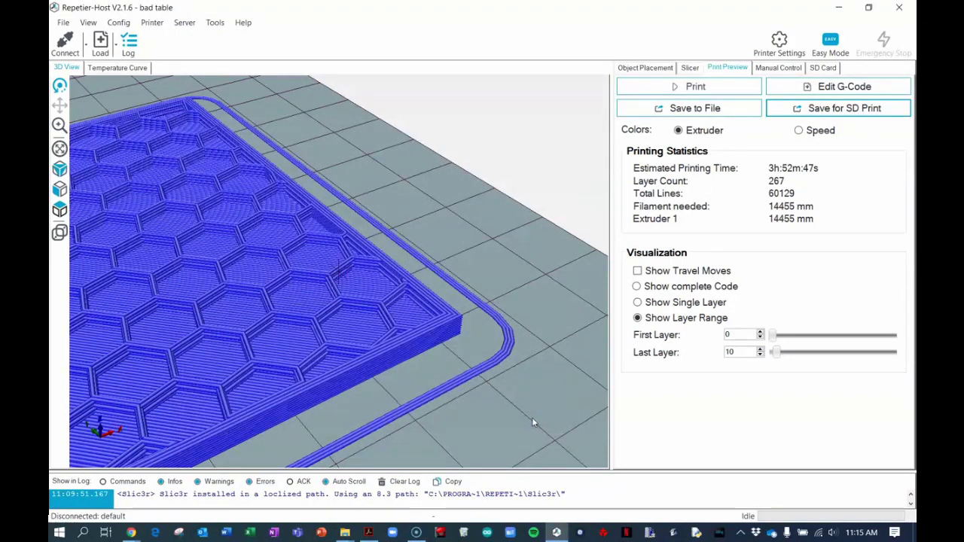